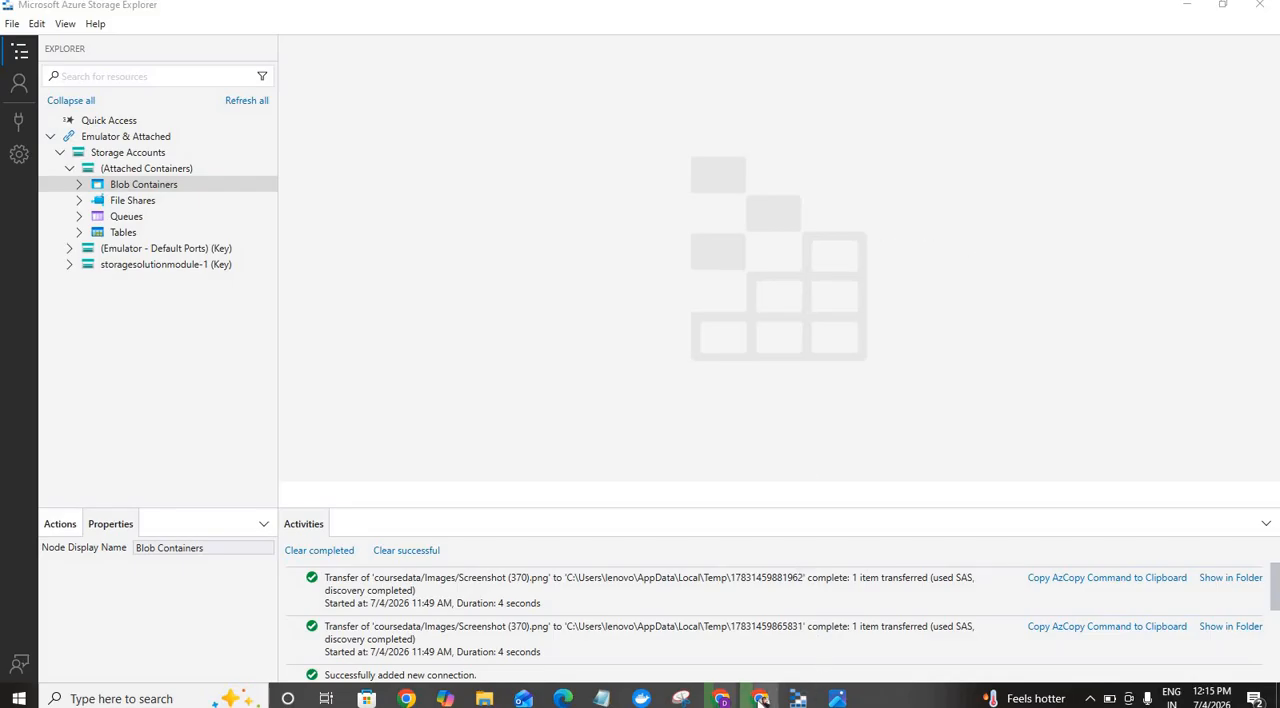
Step: Switch to the Azure portal and begin a stored access policy for the coursedata container, identified as testingpolicy, with Read and List permissions
{"action": "left_click", "coordinate": [760, 698]}
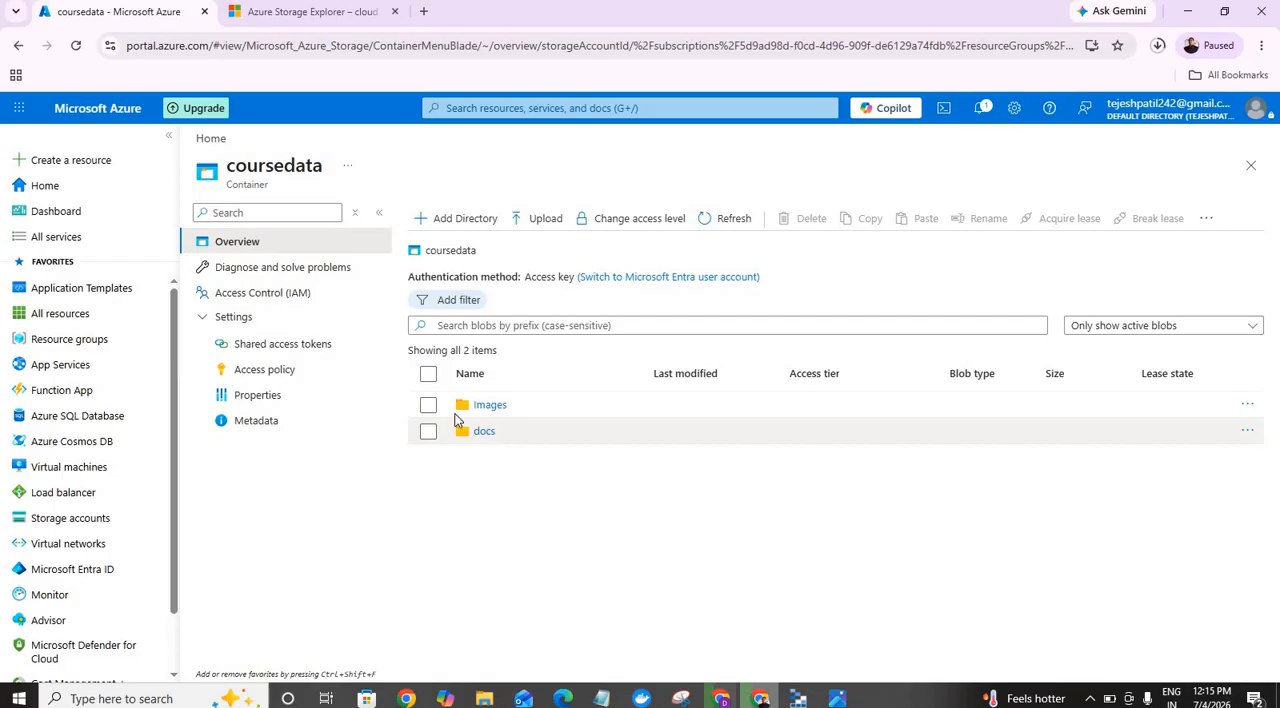
{"action": "left_click", "coordinate": [260, 372]}
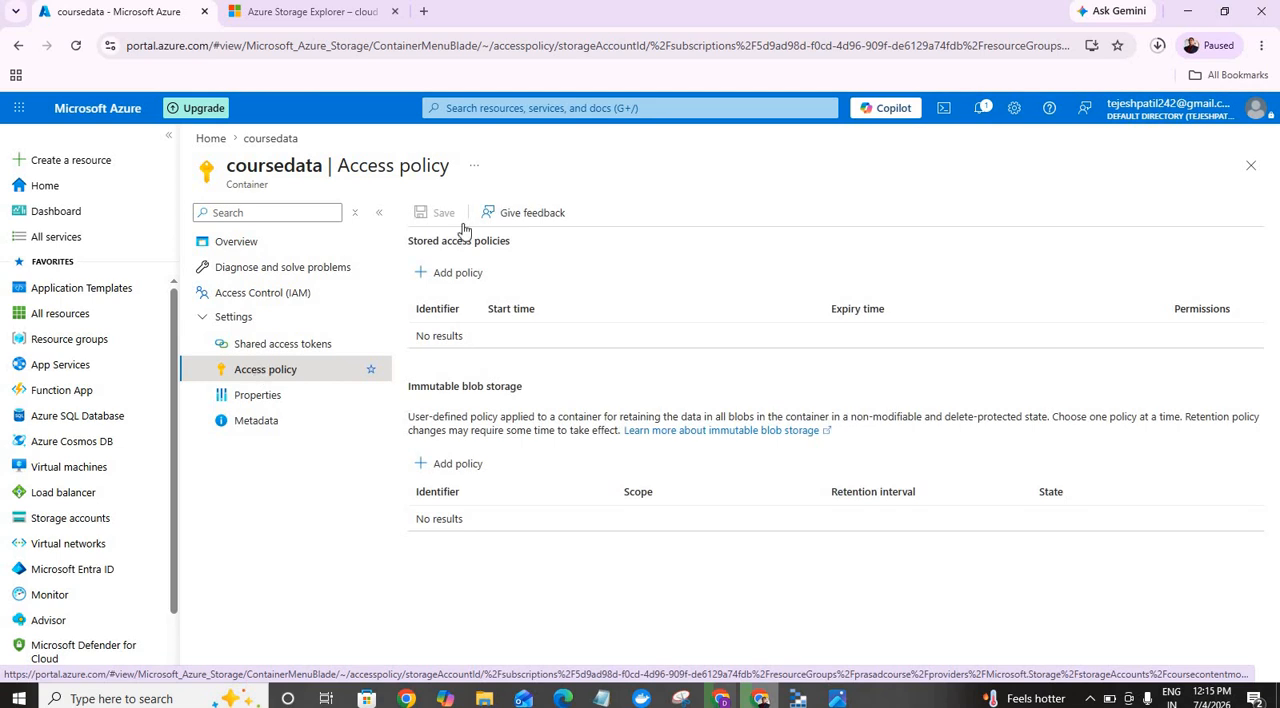
{"action": "left_click", "coordinate": [469, 279]}
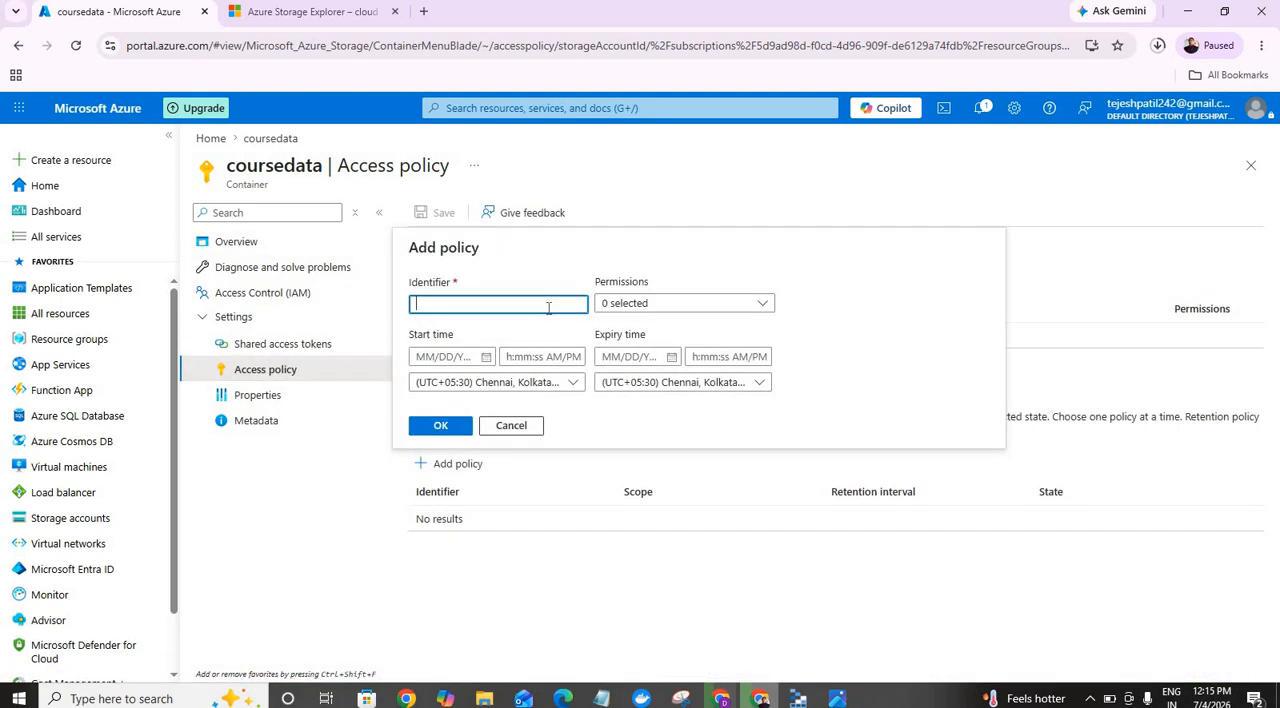
{"action": "type", "text": "testingpolicy"}
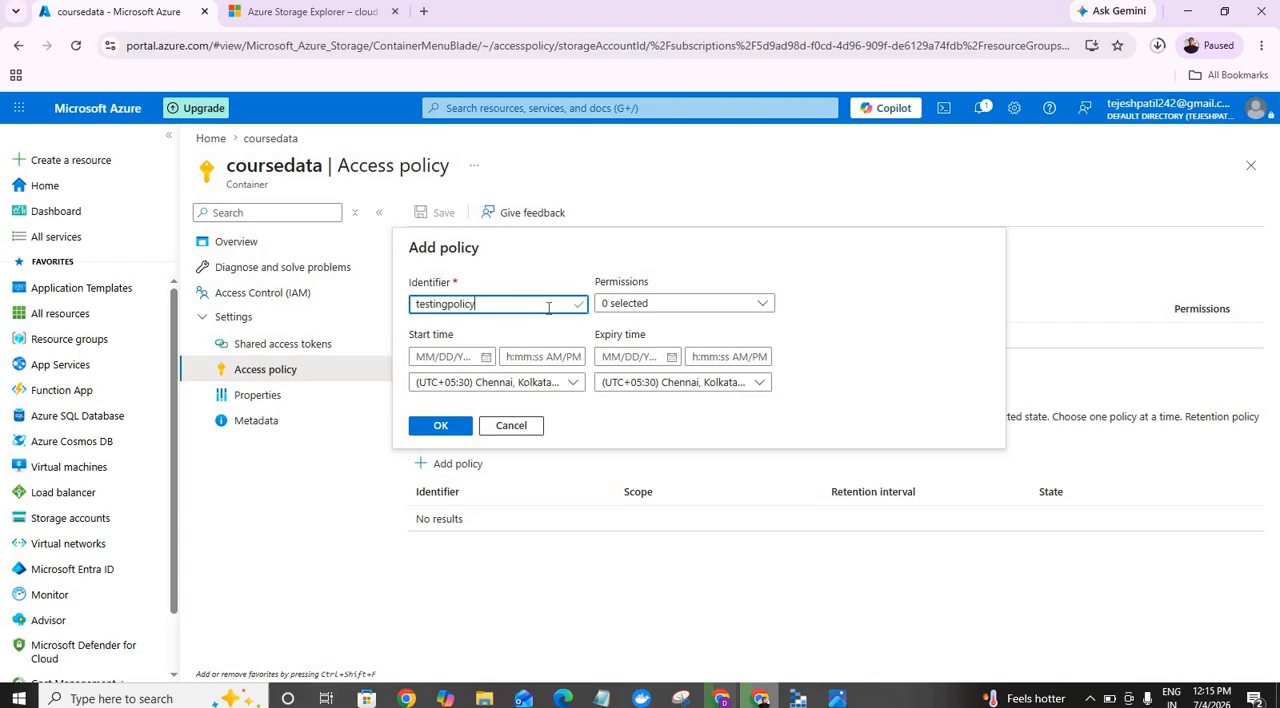
{"action": "left_click", "coordinate": [756, 310]}
{"action": "left_click", "coordinate": [638, 328]}
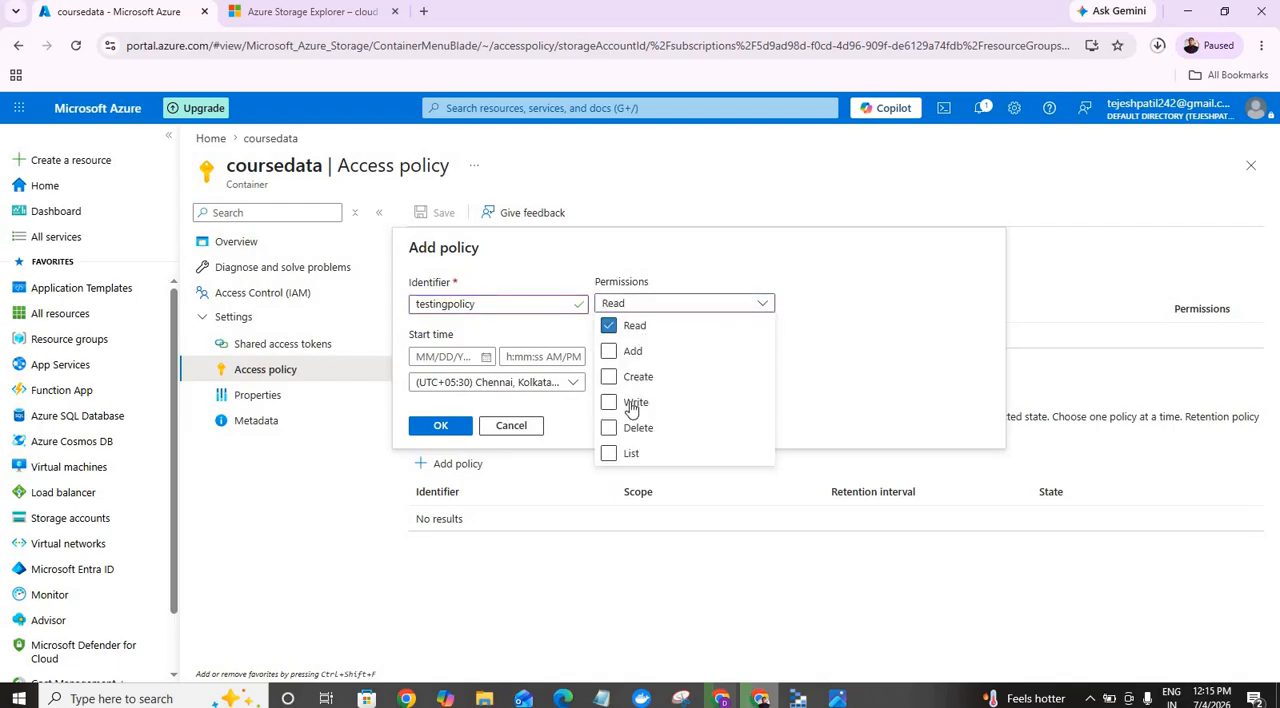
{"action": "left_click", "coordinate": [609, 454]}
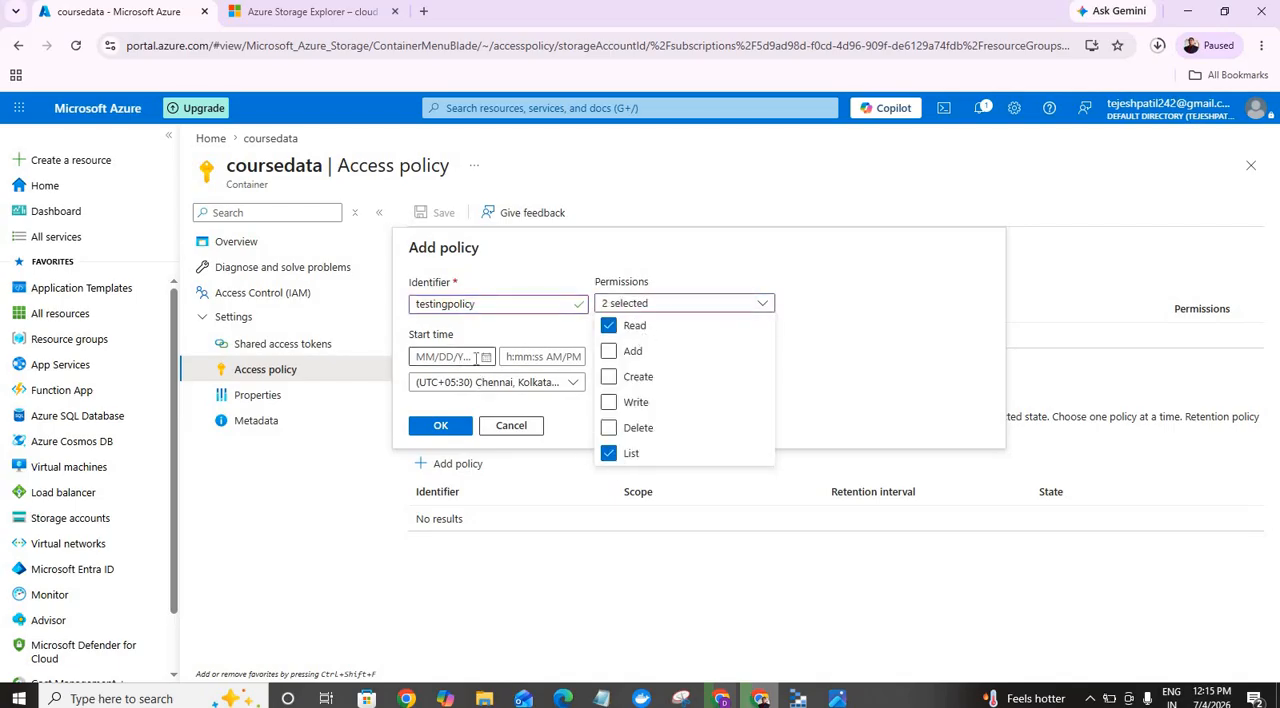
Step: Set the policy's start date to 07/04/2026 and expiry date to 07/11/2026, then add it and save the container's access policies
{"action": "left_click", "coordinate": [487, 358]}
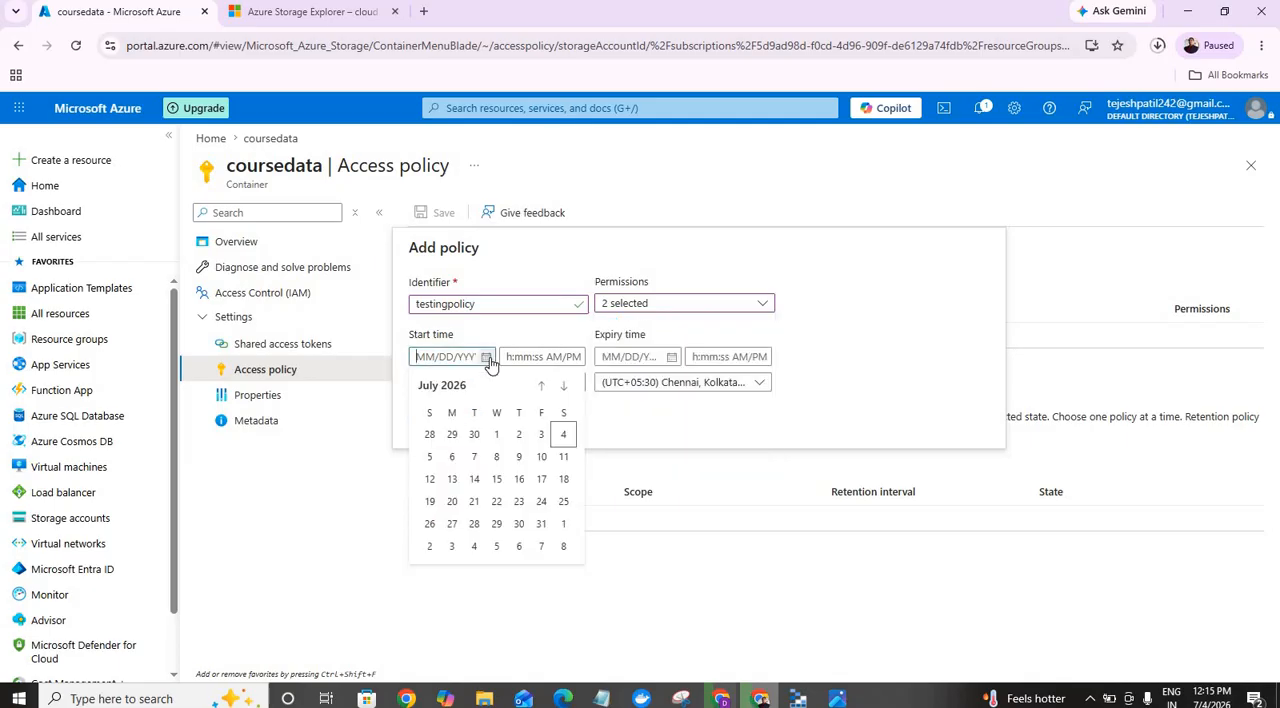
{"action": "left_click", "coordinate": [563, 434]}
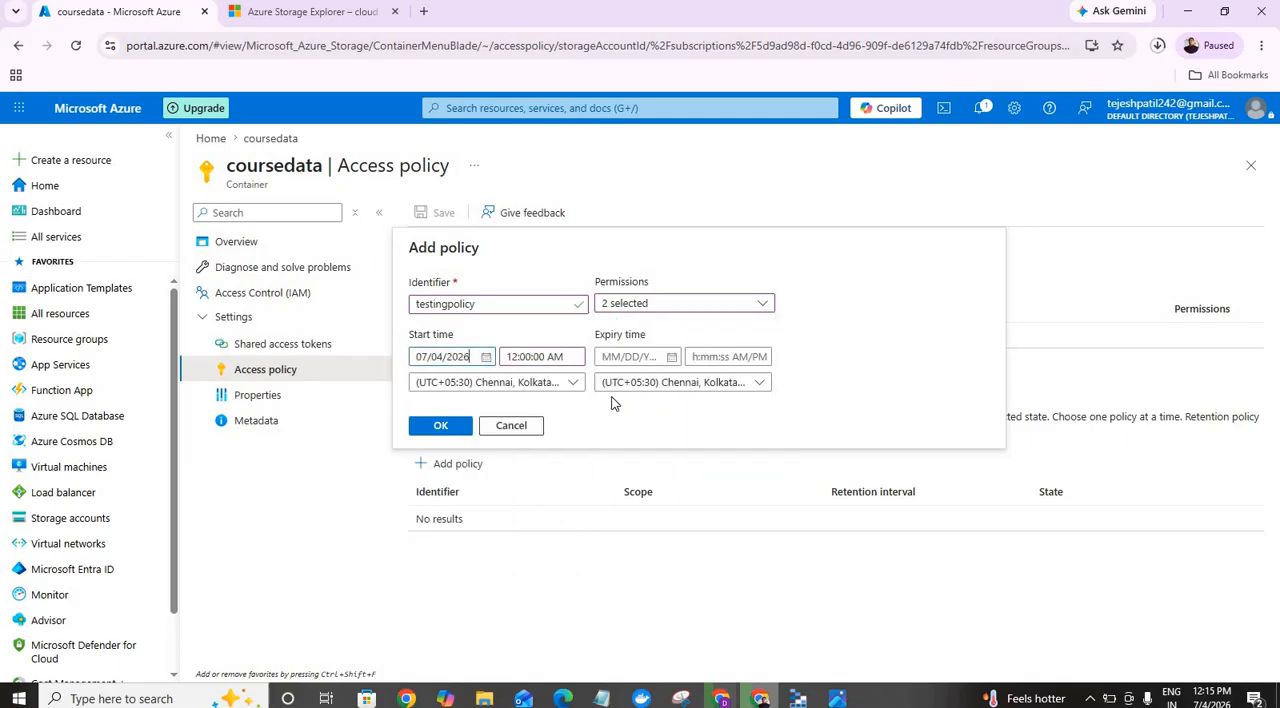
{"action": "left_click", "coordinate": [670, 358]}
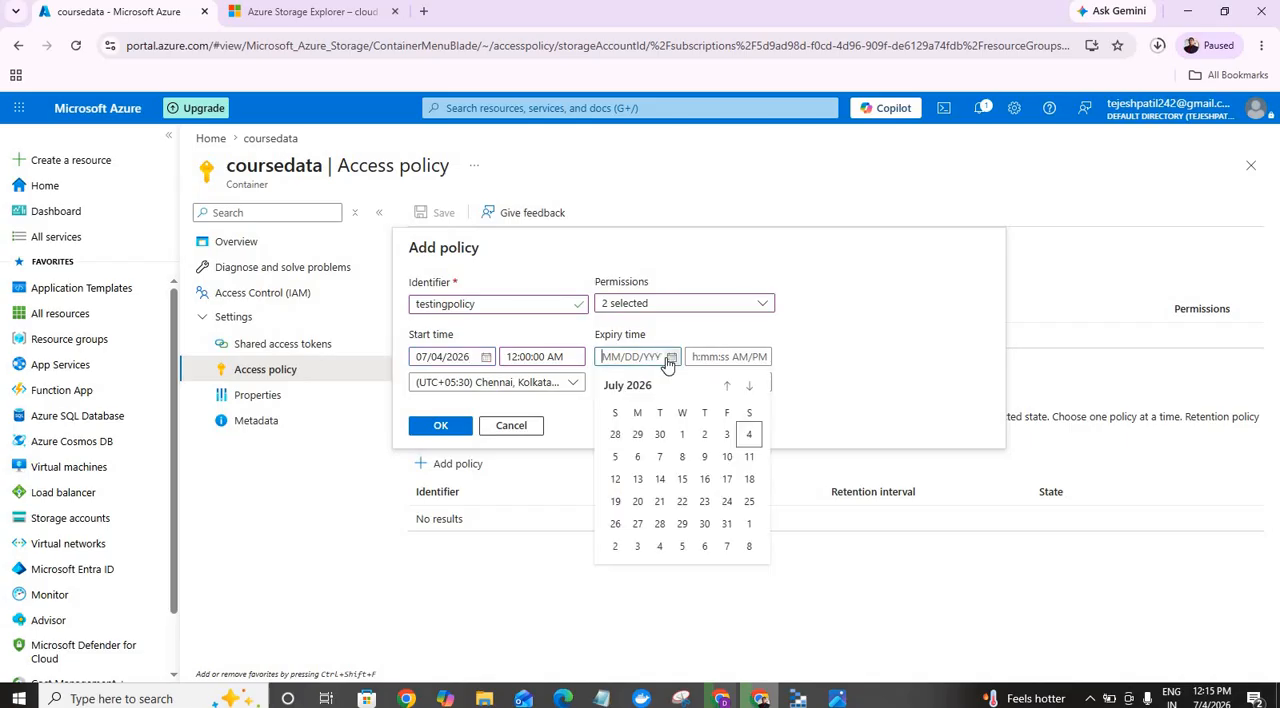
{"action": "left_click", "coordinate": [750, 457]}
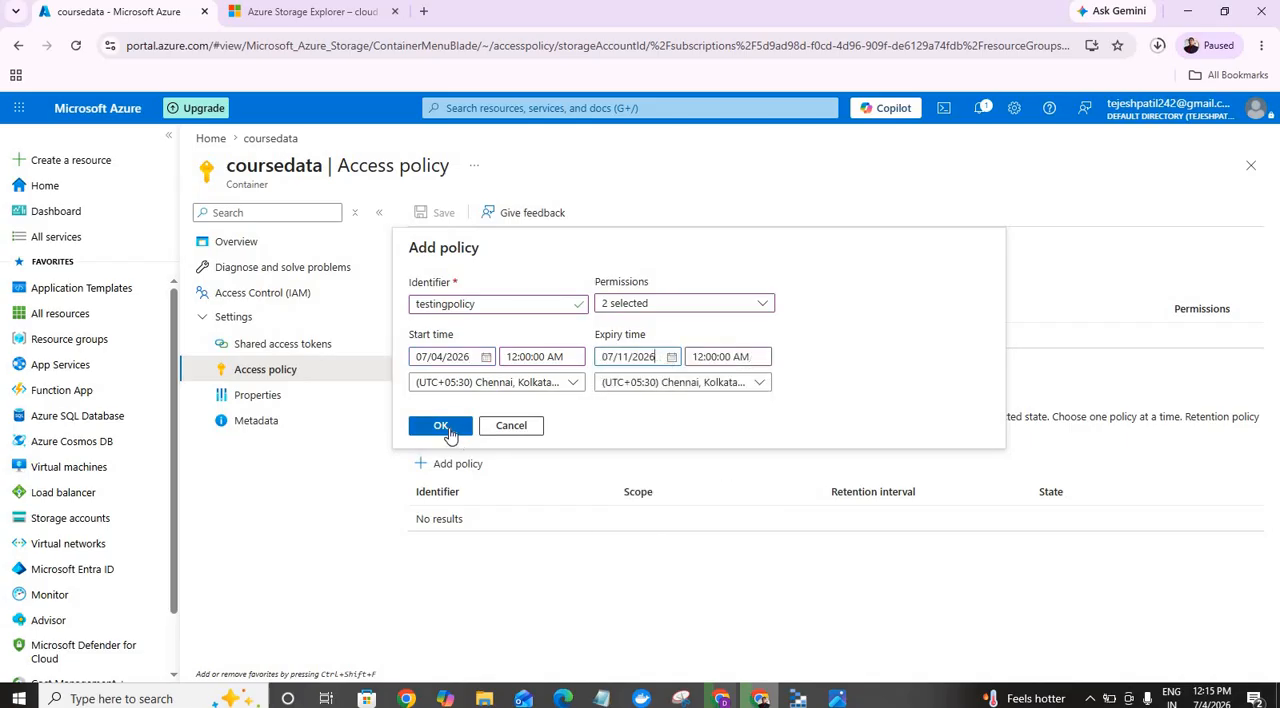
{"action": "left_click", "coordinate": [441, 426]}
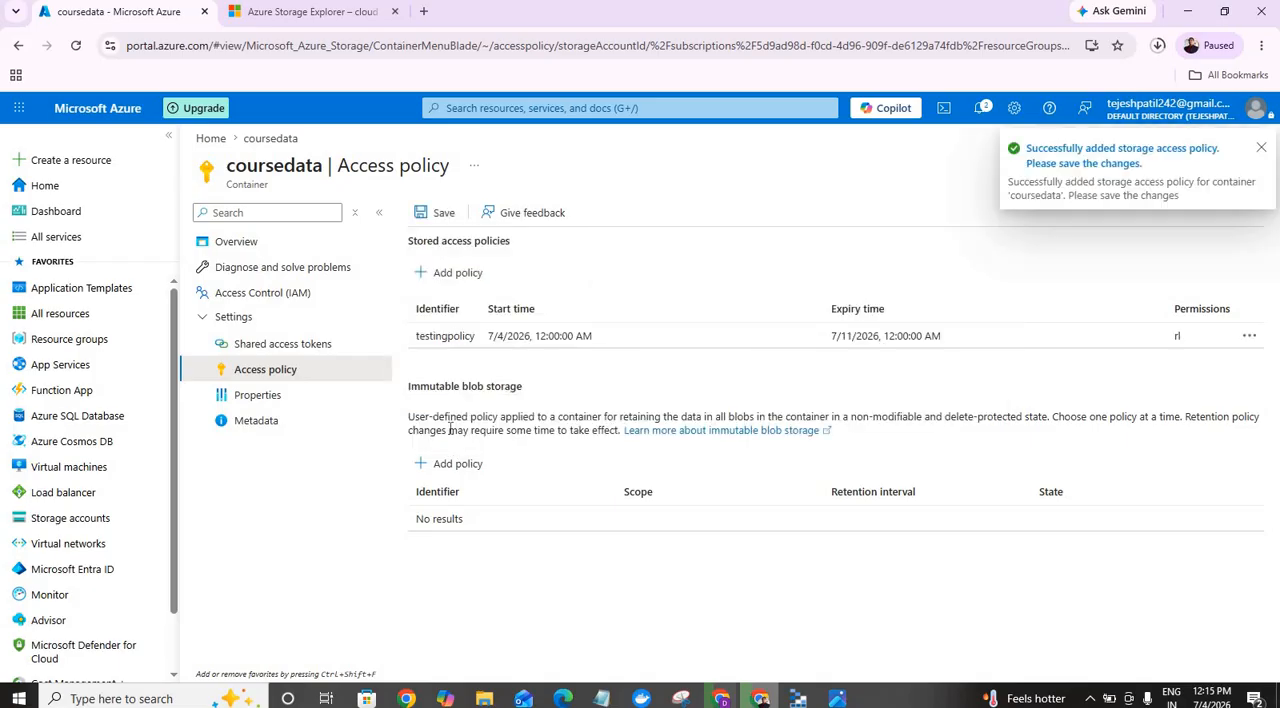
{"action": "left_click", "coordinate": [436, 215]}
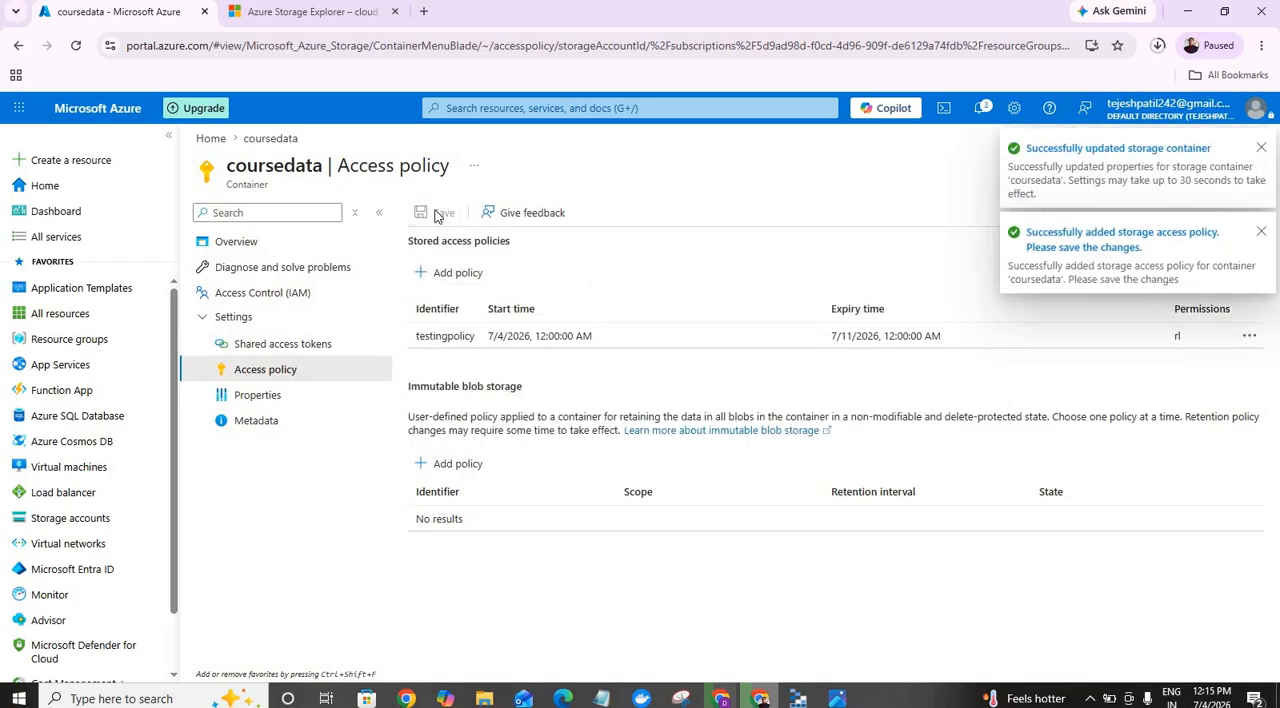
Step: Generate a SAS token and URL for the coursedata container using the stored access policy testingpolicy, and copy the Blob SAS URL
{"action": "left_click", "coordinate": [311, 346]}
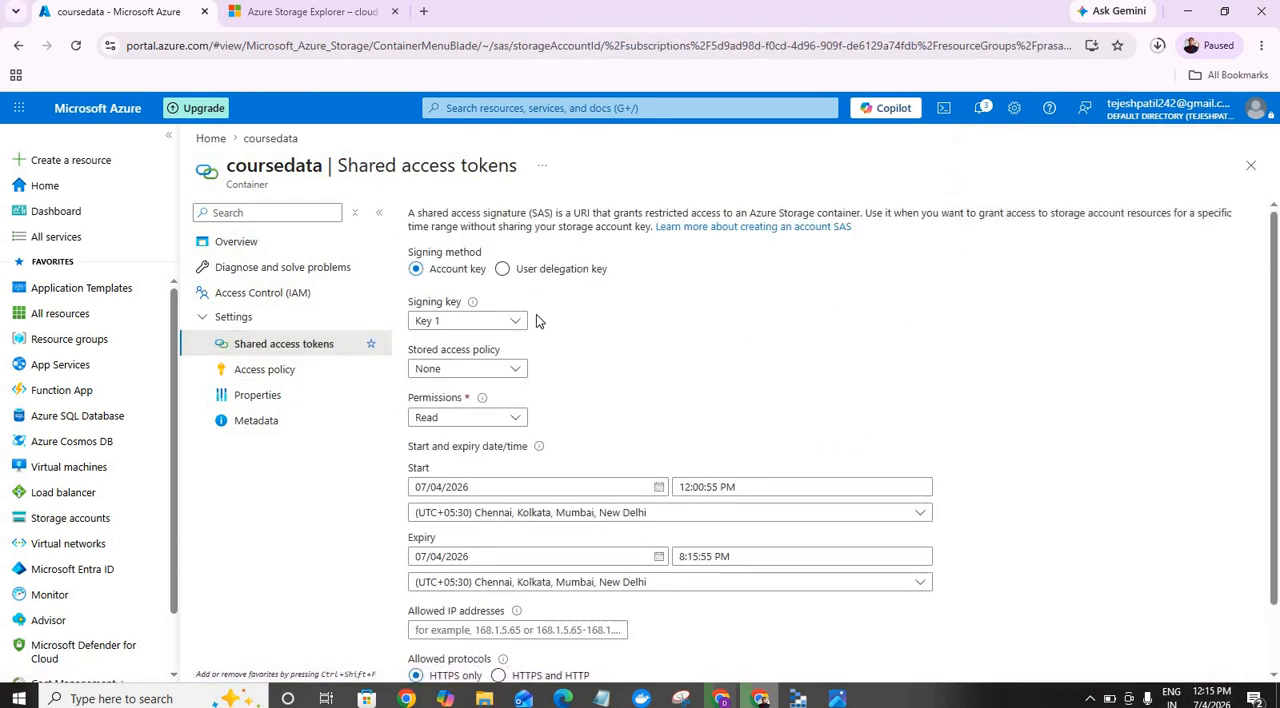
{"action": "left_click", "coordinate": [514, 369]}
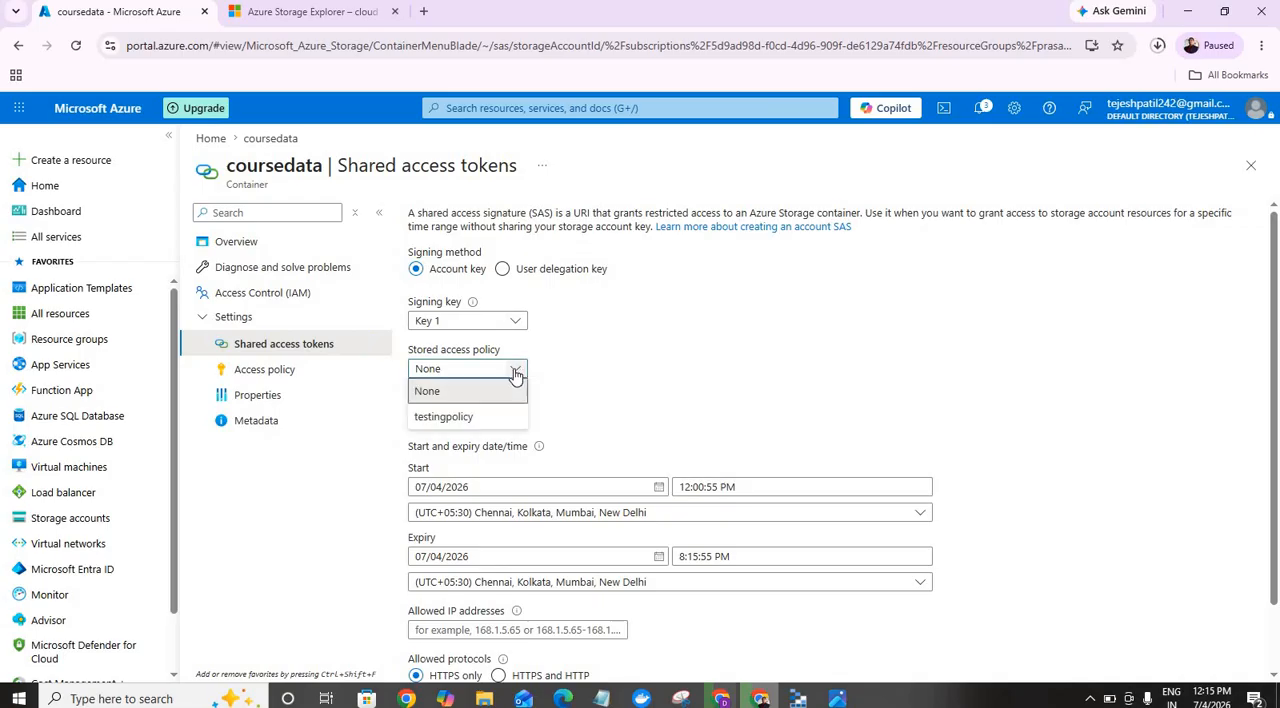
{"action": "left_click", "coordinate": [486, 417]}
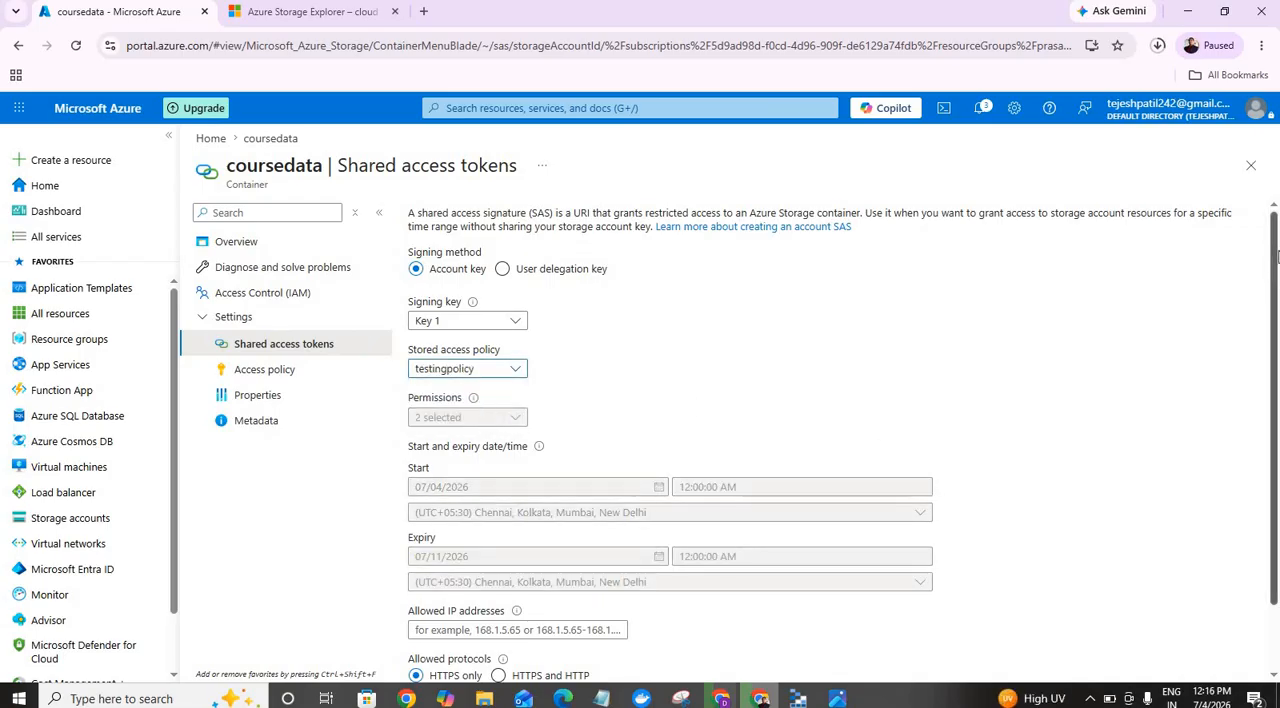
{"action": "left_click_drag", "start_coordinate": [1277, 260], "coordinate": [1278, 307]}
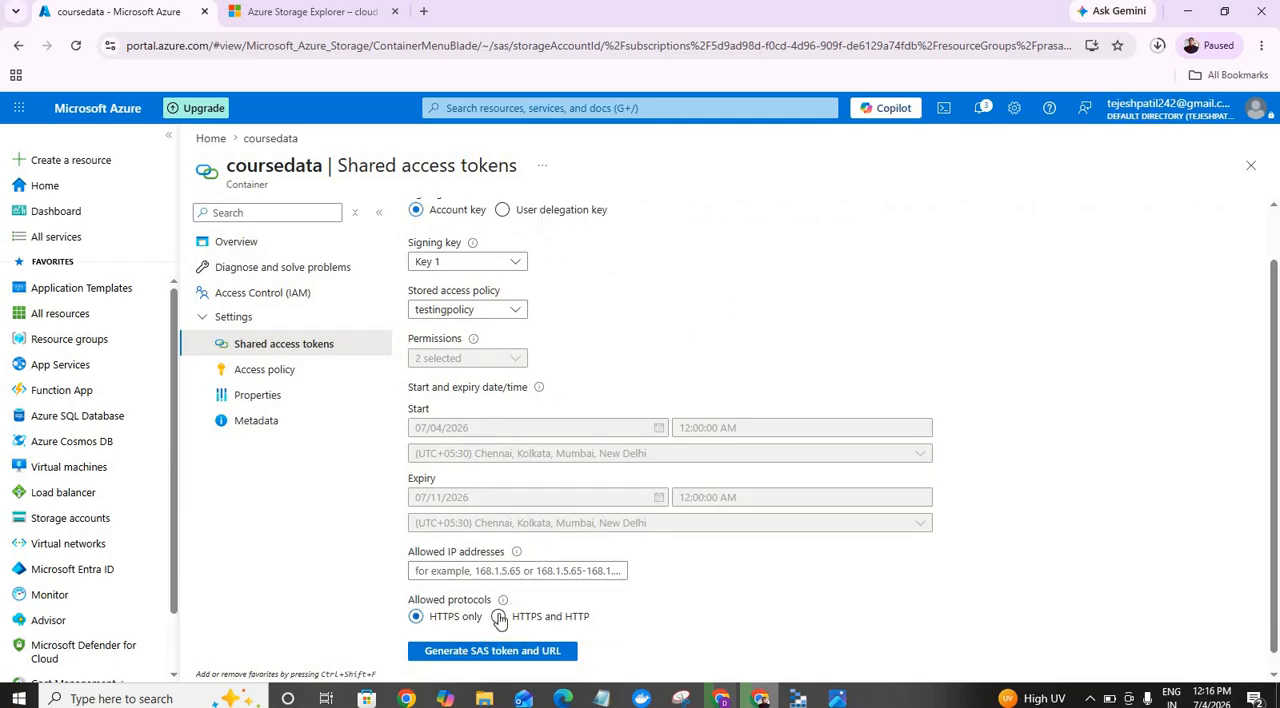
{"action": "left_click", "coordinate": [491, 655]}
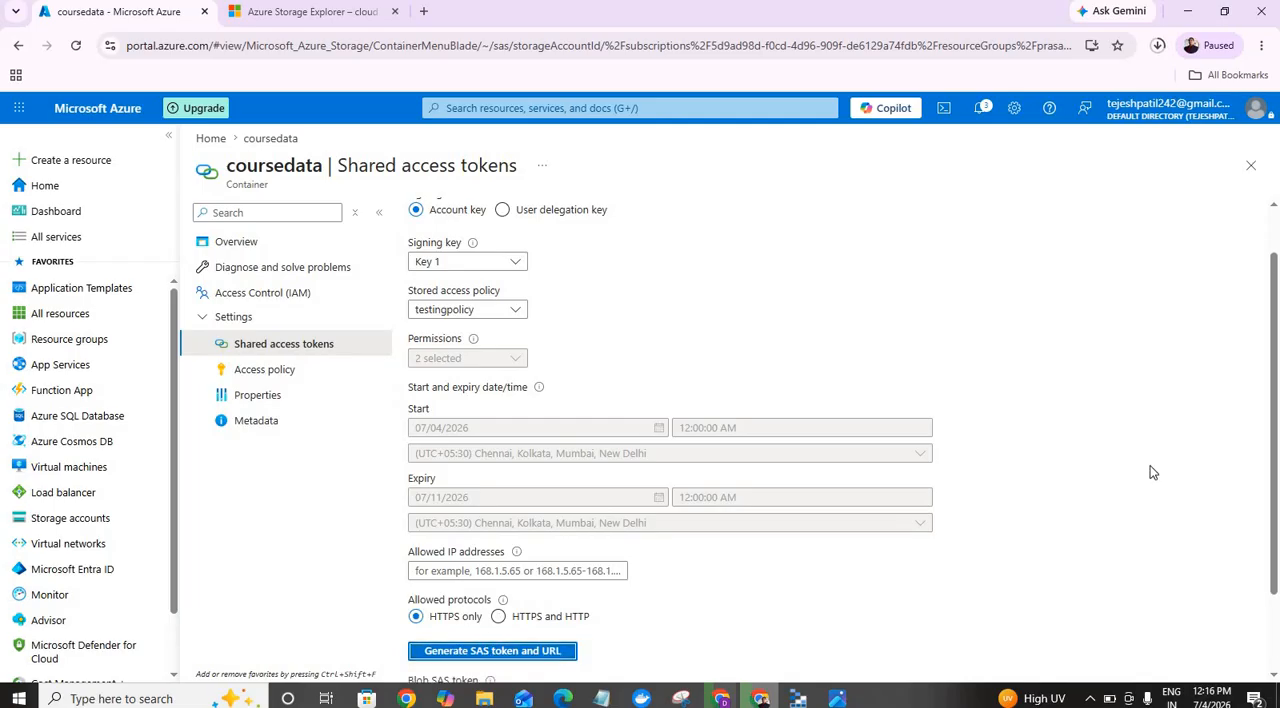
{"action": "left_click_drag", "start_coordinate": [1276, 327], "coordinate": [1276, 525]}
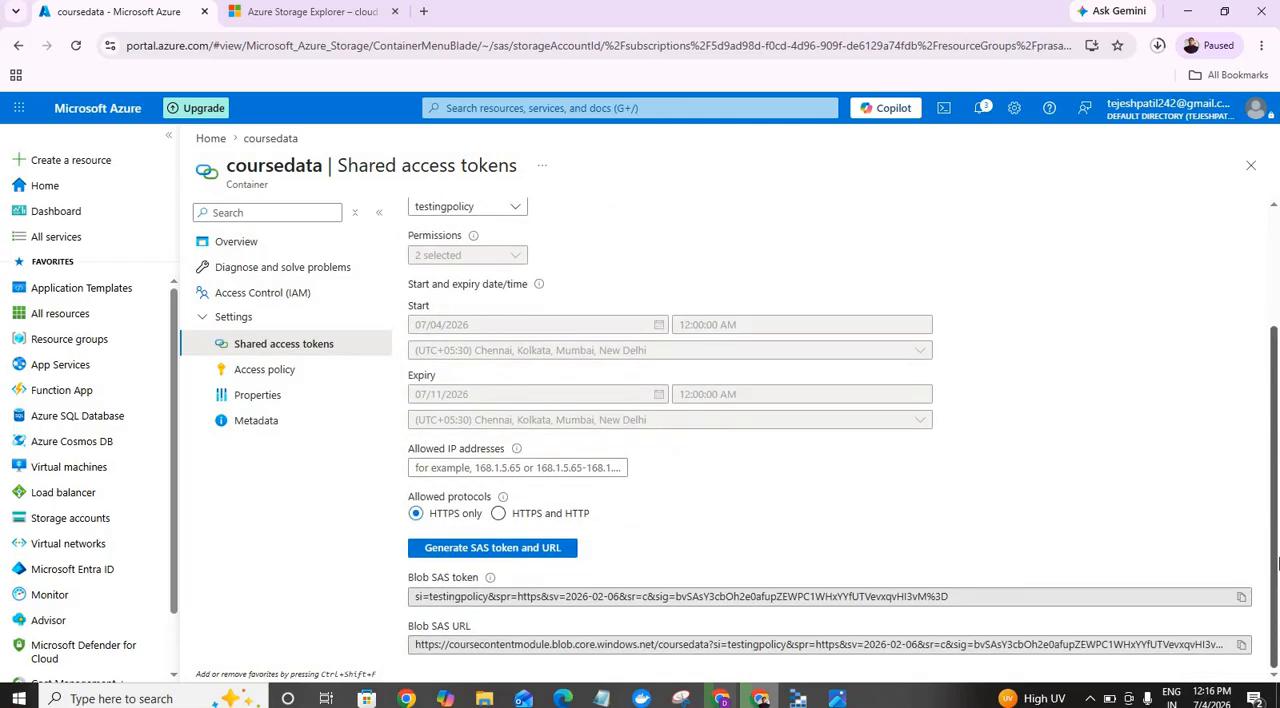
{"action": "left_click", "coordinate": [1242, 645]}
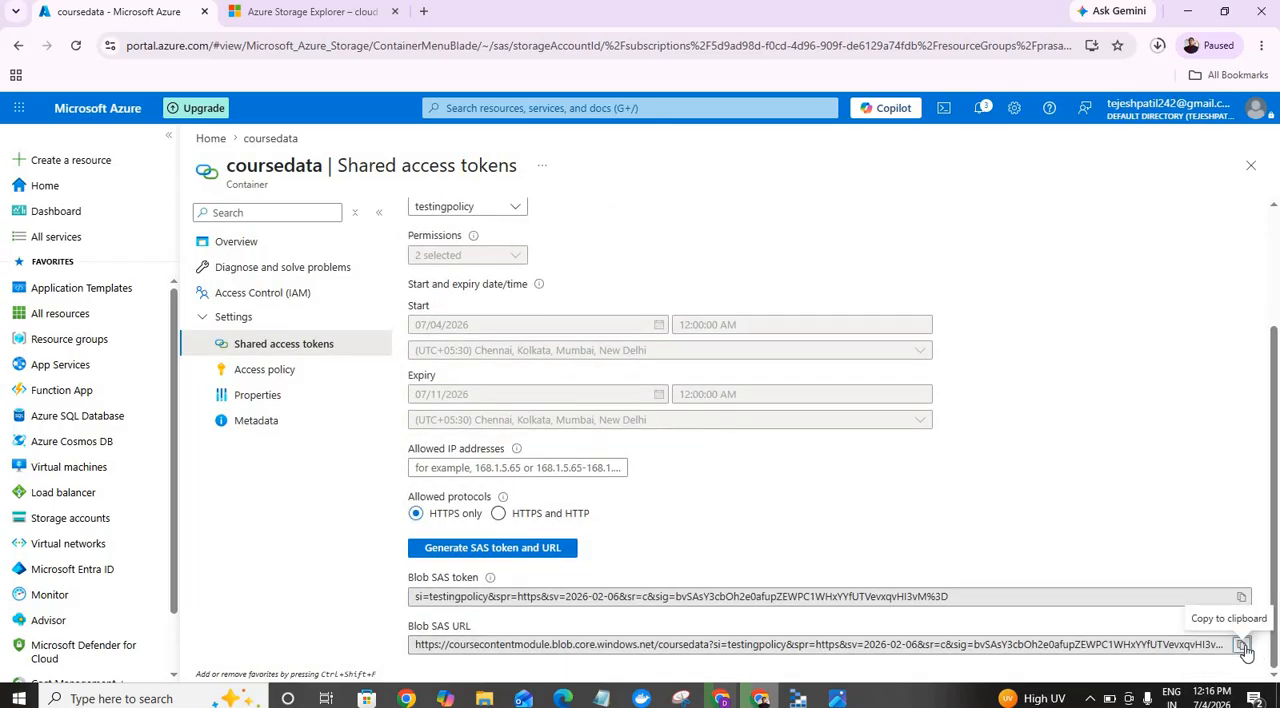
Step: Switch to Azure Storage Explorer and start a new blob container connection that uses a shared access signature URL (SAS)
{"action": "left_click", "coordinate": [798, 698]}
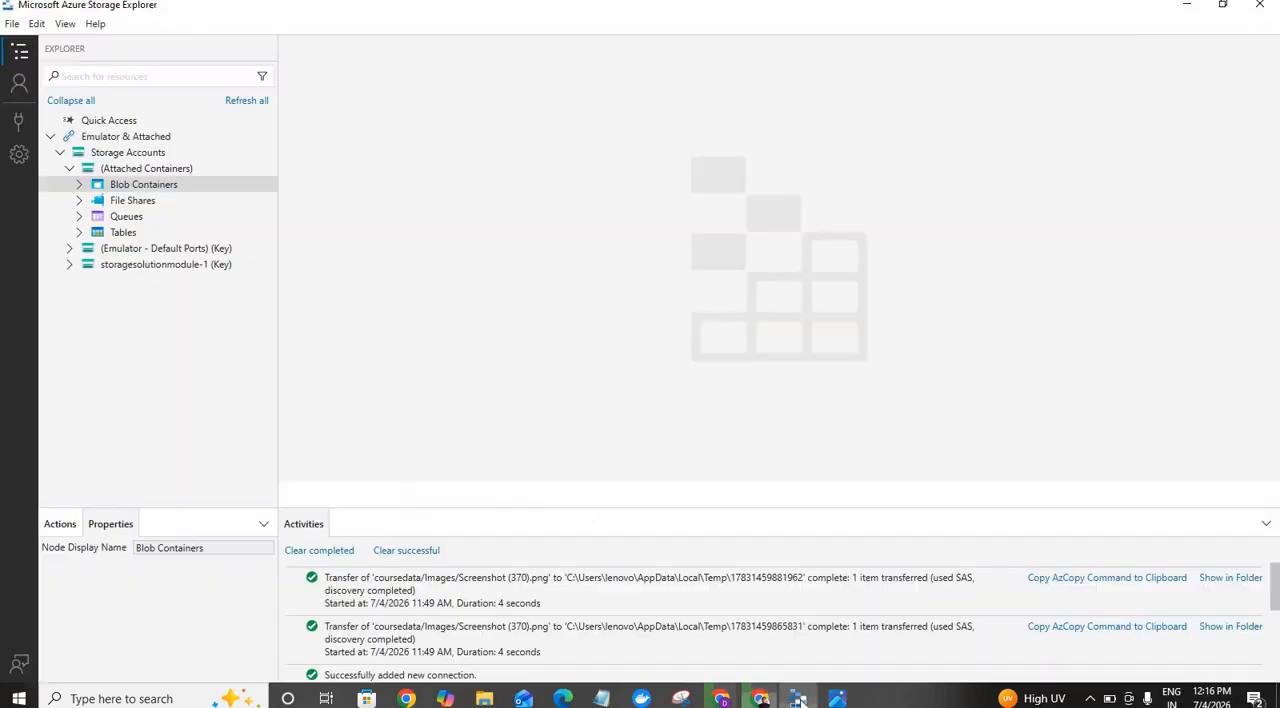
{"action": "right_click", "coordinate": [140, 156]}
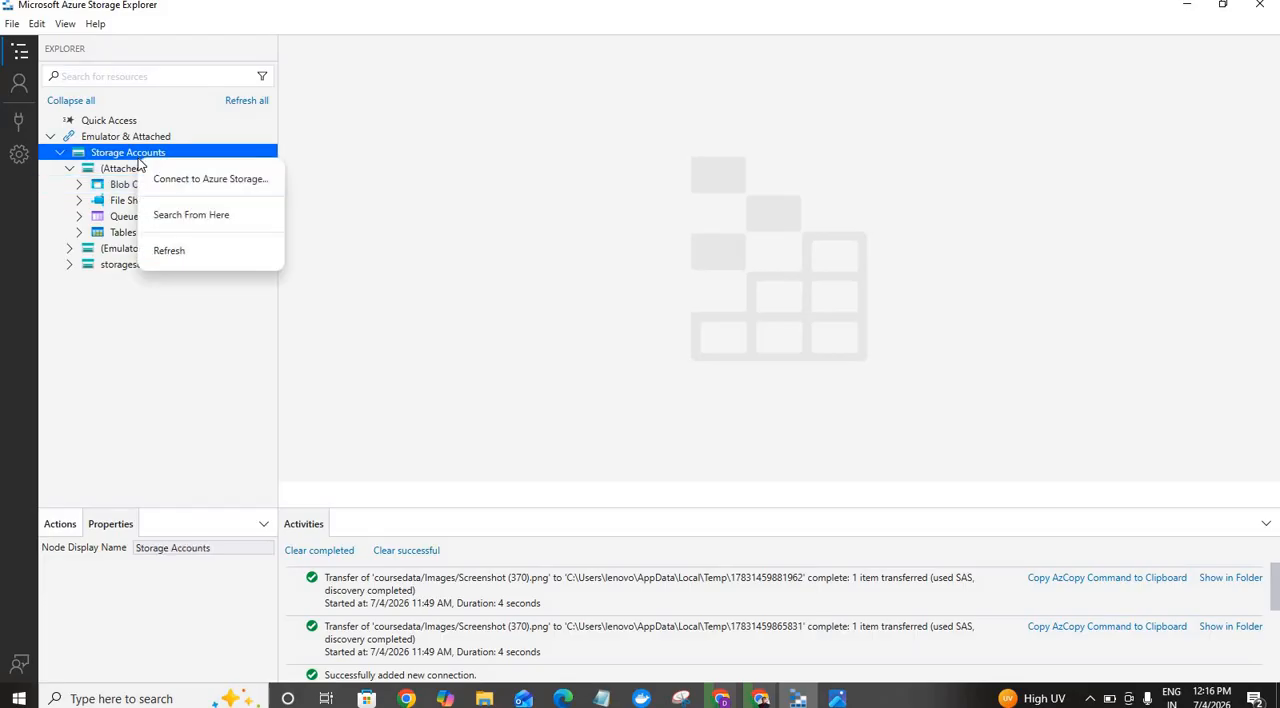
{"action": "left_click", "coordinate": [206, 182]}
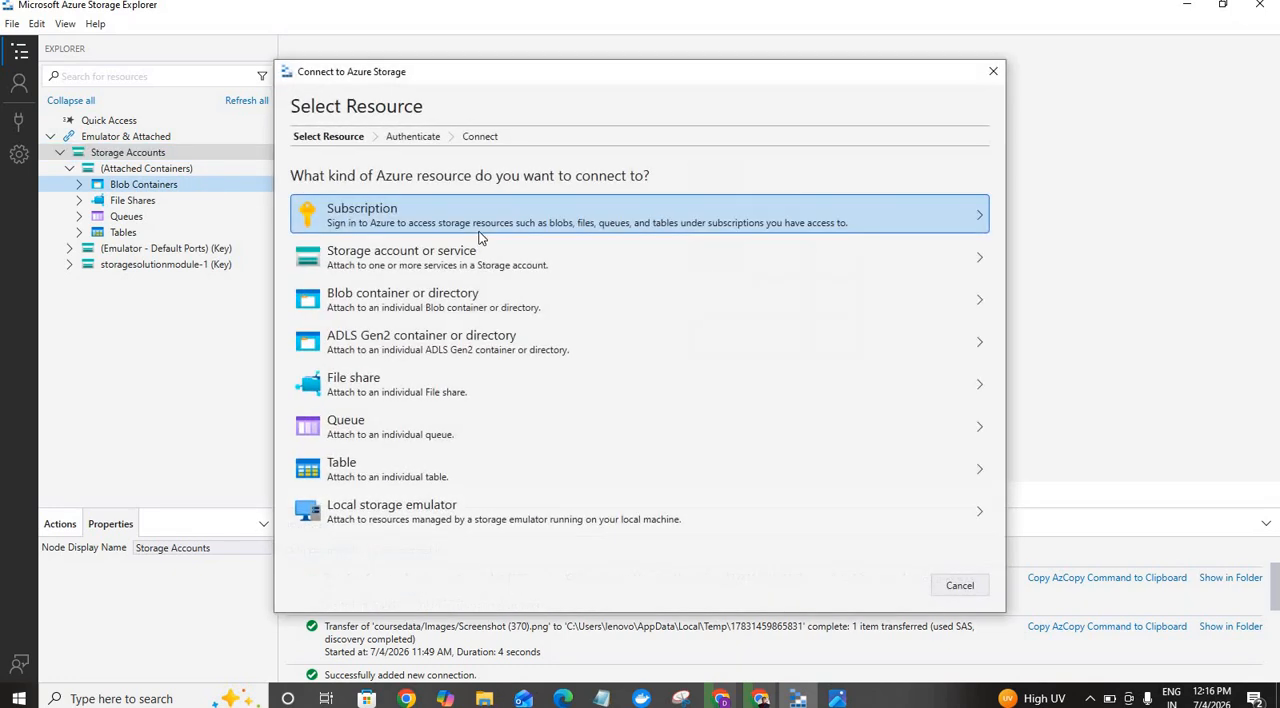
{"action": "left_click", "coordinate": [981, 310]}
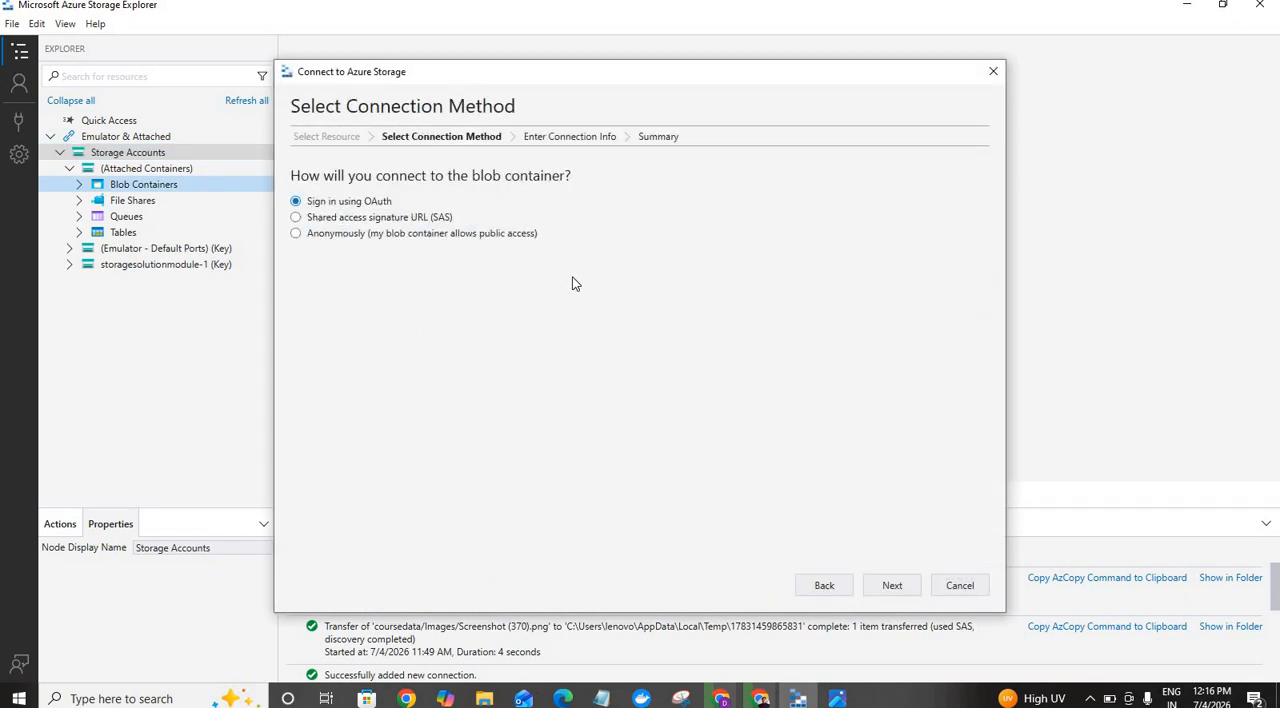
{"action": "left_click", "coordinate": [404, 218]}
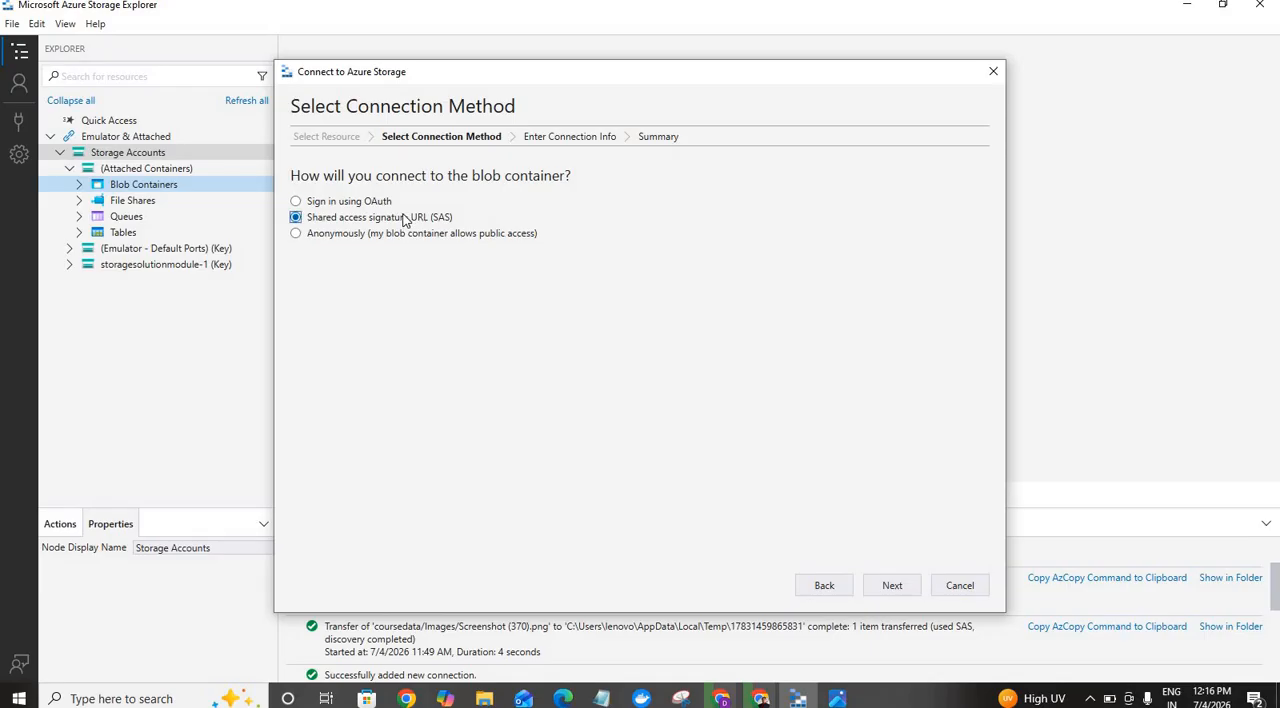
{"action": "left_click", "coordinate": [886, 586]}
Step: Paste the copied container SAS URL to establish the connection, and open the container's Images folder
{"action": "left_click", "coordinate": [470, 256]}
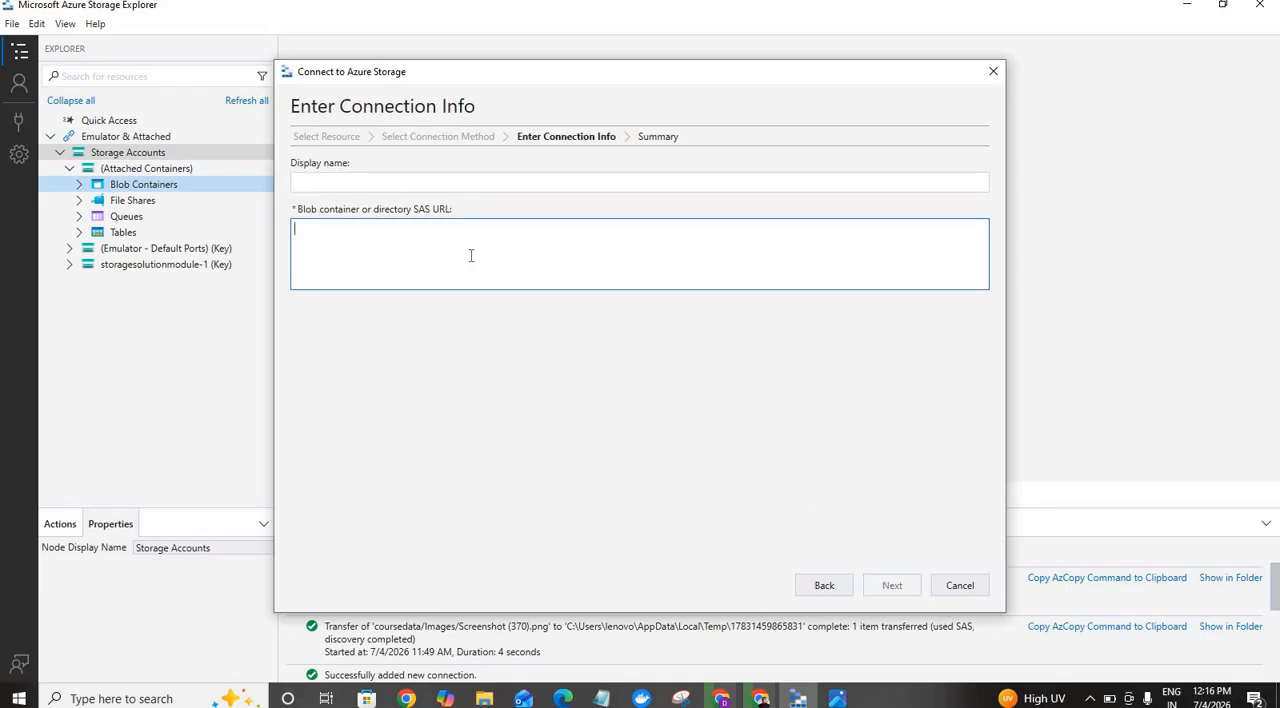
{"action": "key", "text": "ctrl+v"}
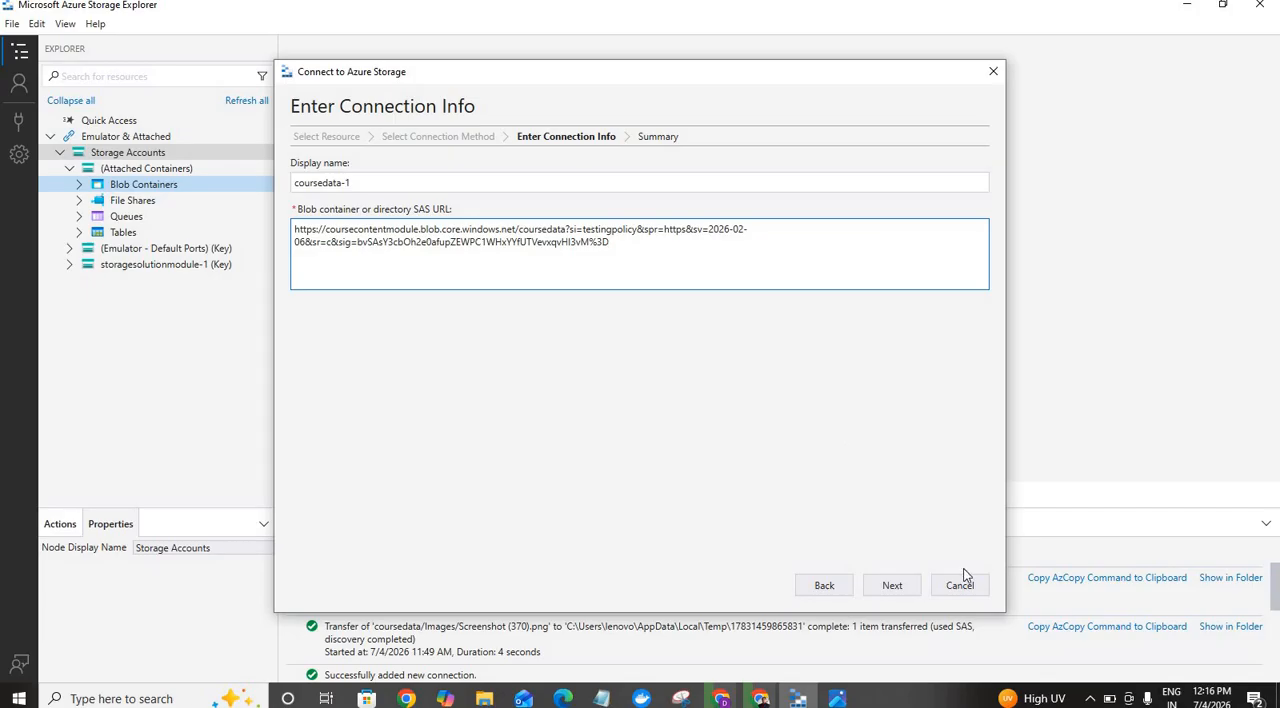
{"action": "left_click", "coordinate": [893, 588]}
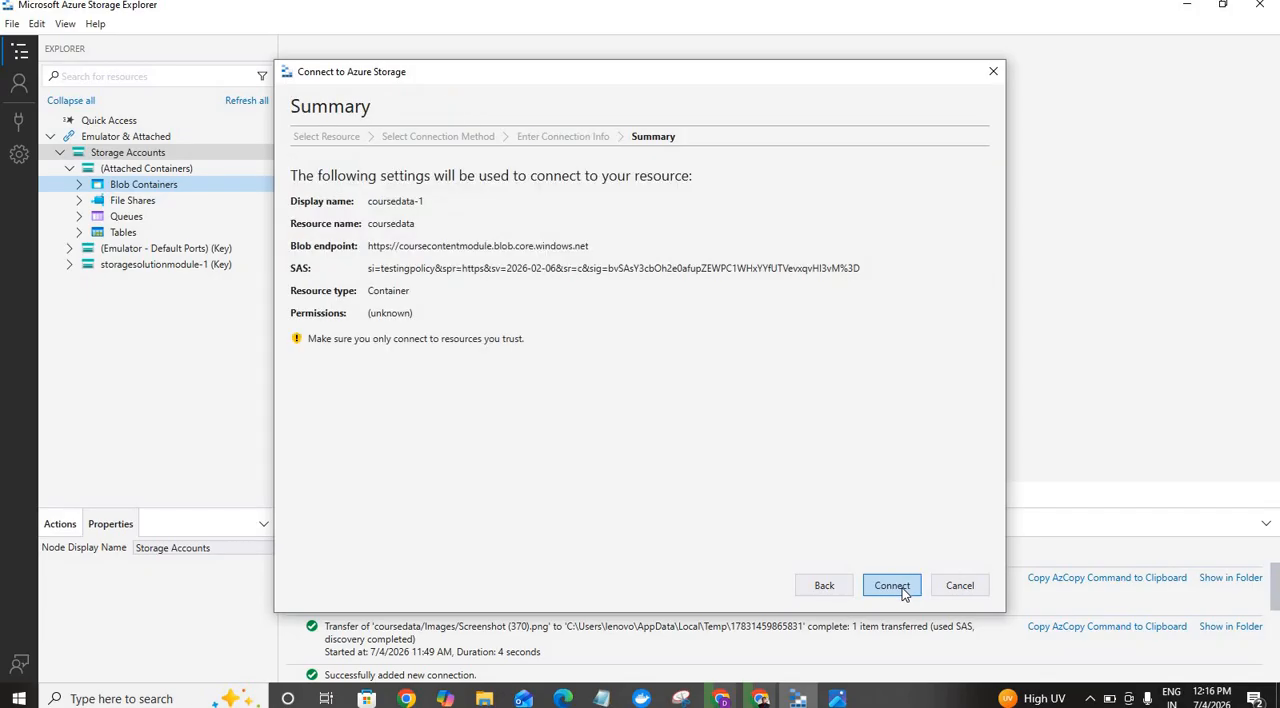
{"action": "left_click", "coordinate": [900, 589]}
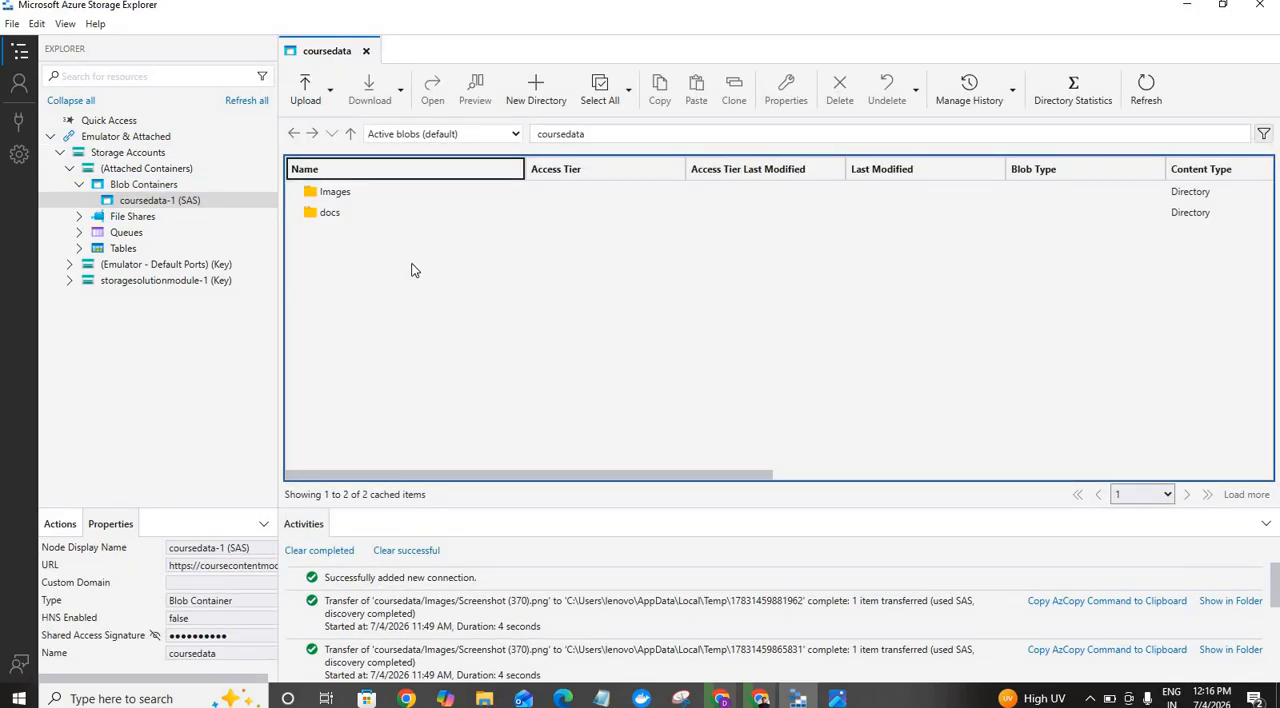
{"action": "left_click", "coordinate": [336, 198]}
{"action": "double_click", "coordinate": [336, 198]}
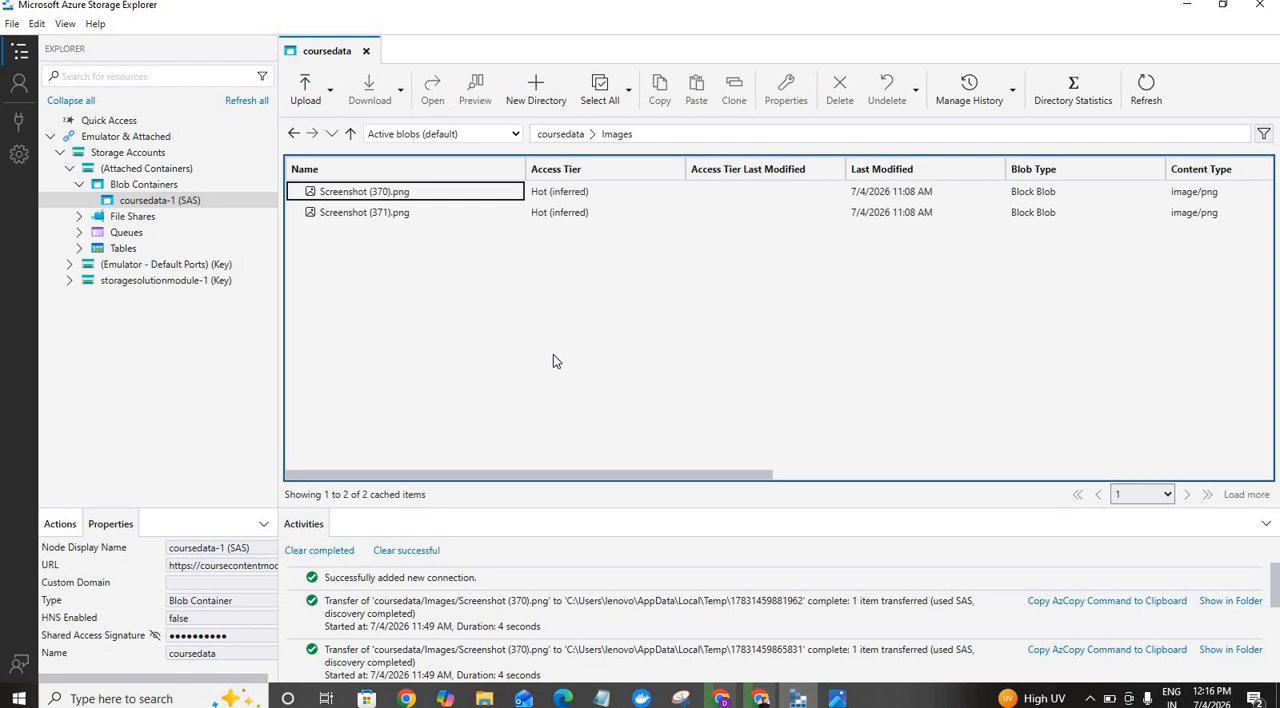
Step: Switch to the Azure portal, clear the Read and List permissions of testingpolicy in coursedata's access policies, and save the change
{"action": "left_click", "coordinate": [760, 698]}
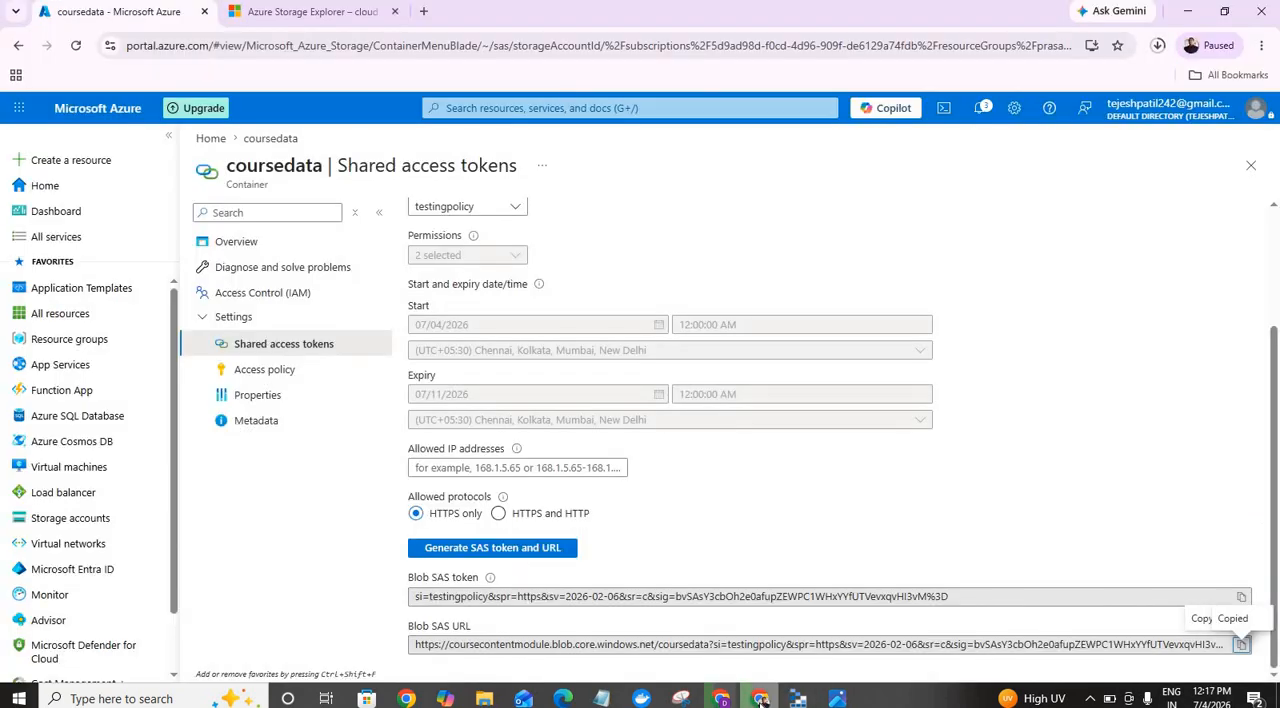
{"action": "left_click", "coordinate": [253, 372]}
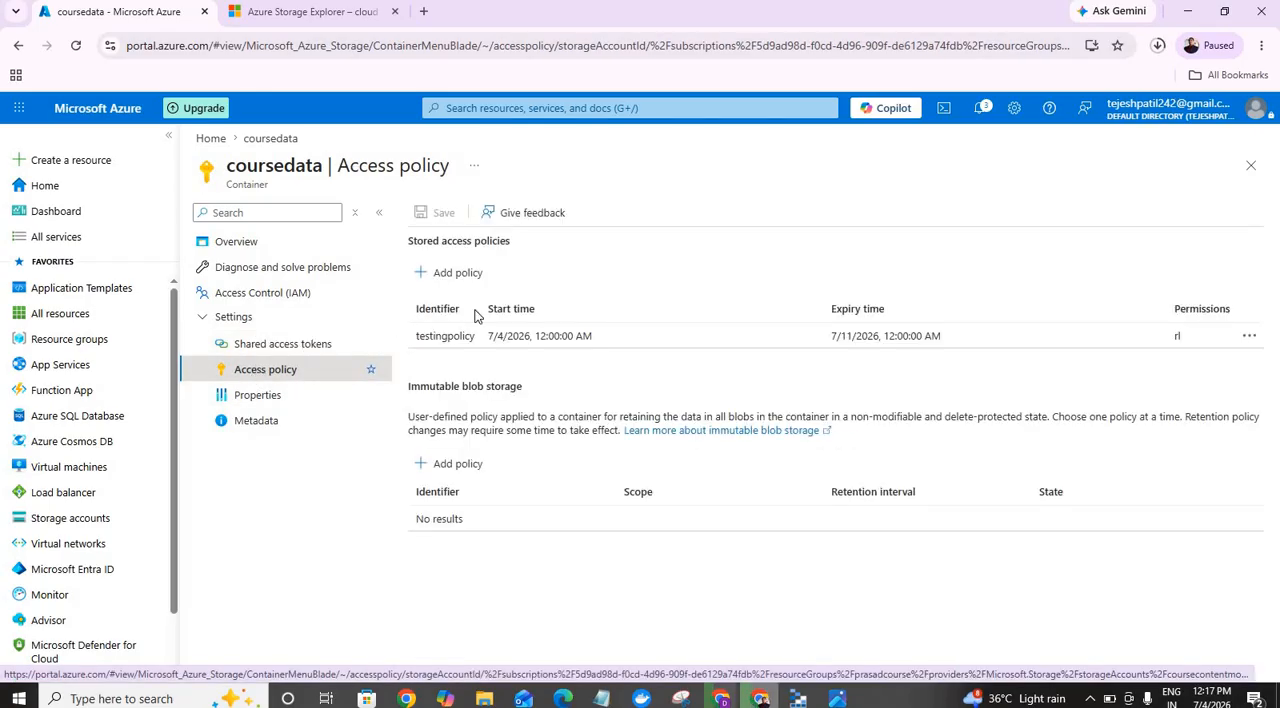
{"action": "left_click", "coordinate": [1250, 340]}
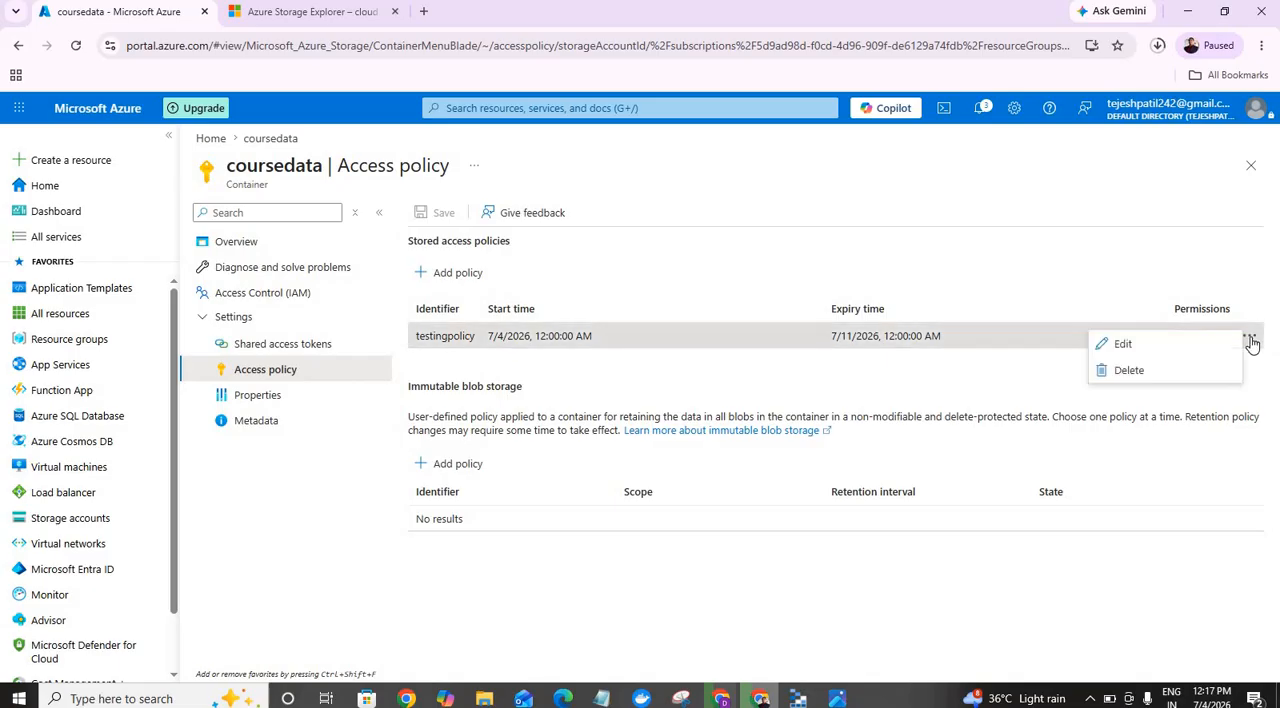
{"action": "left_click", "coordinate": [1140, 348]}
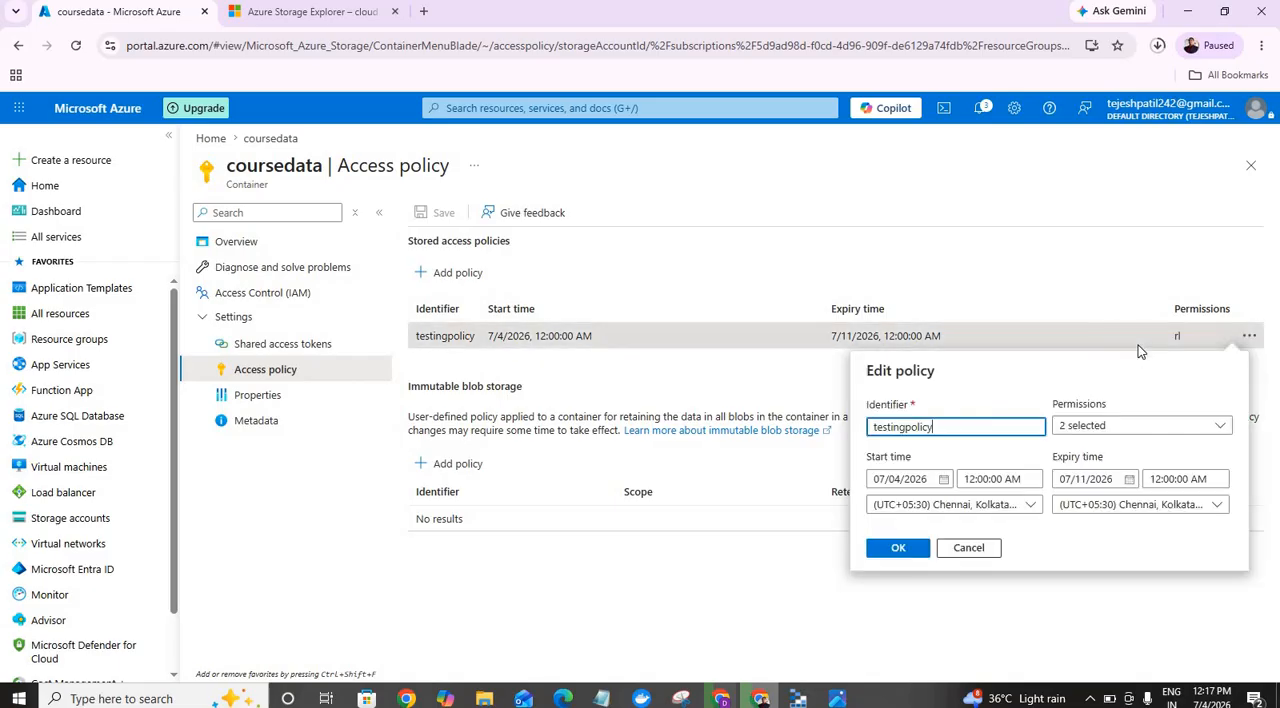
{"action": "left_click", "coordinate": [1140, 428]}
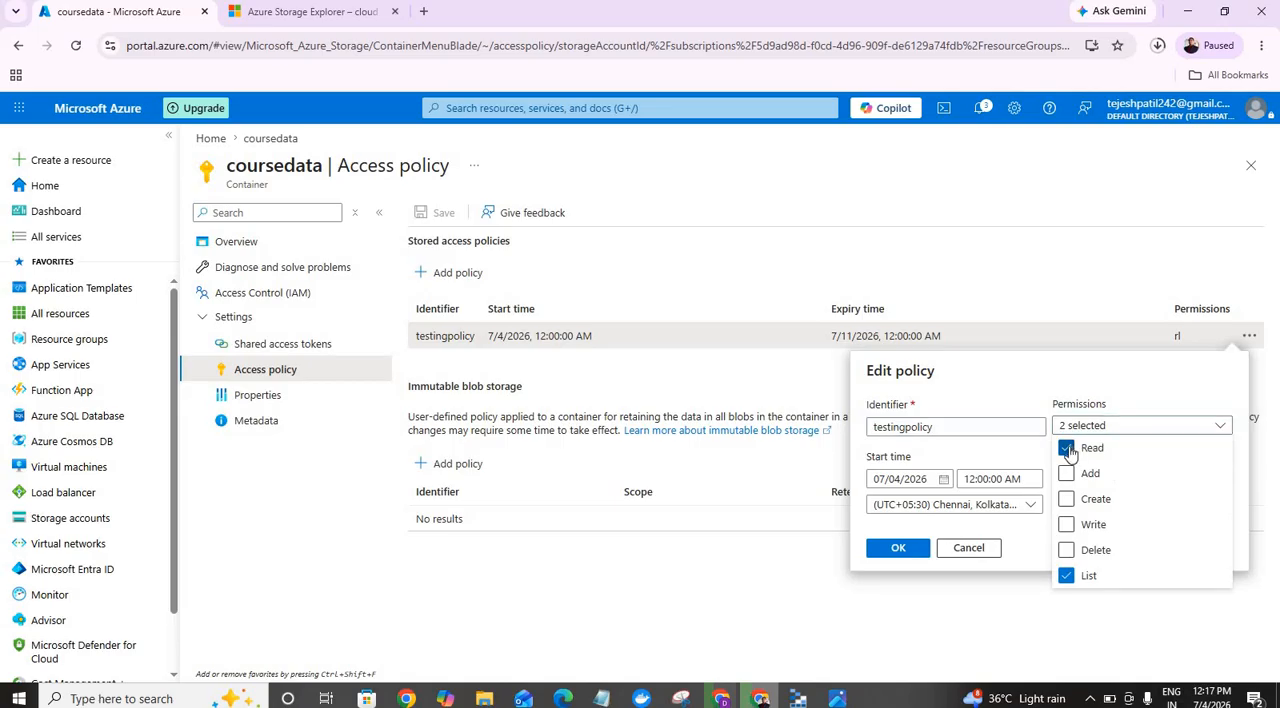
{"action": "left_click", "coordinate": [1066, 448]}
{"action": "left_click", "coordinate": [1068, 578]}
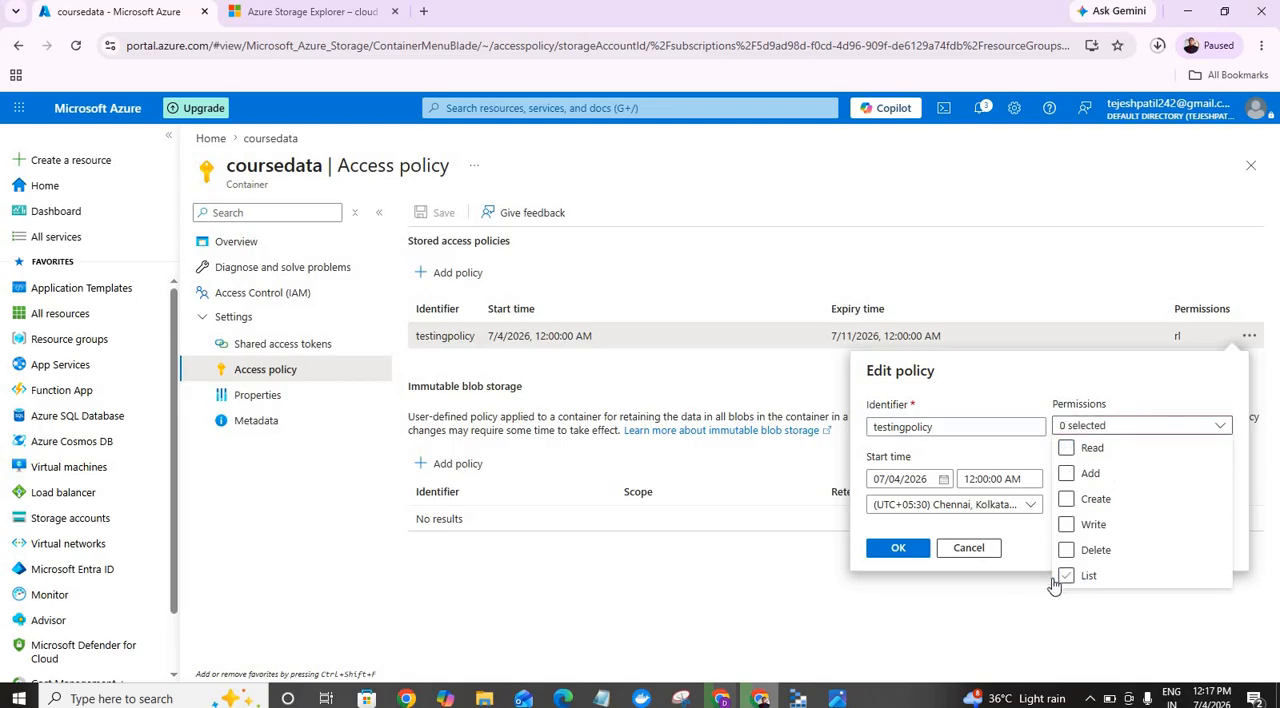
{"action": "left_click", "coordinate": [905, 551]}
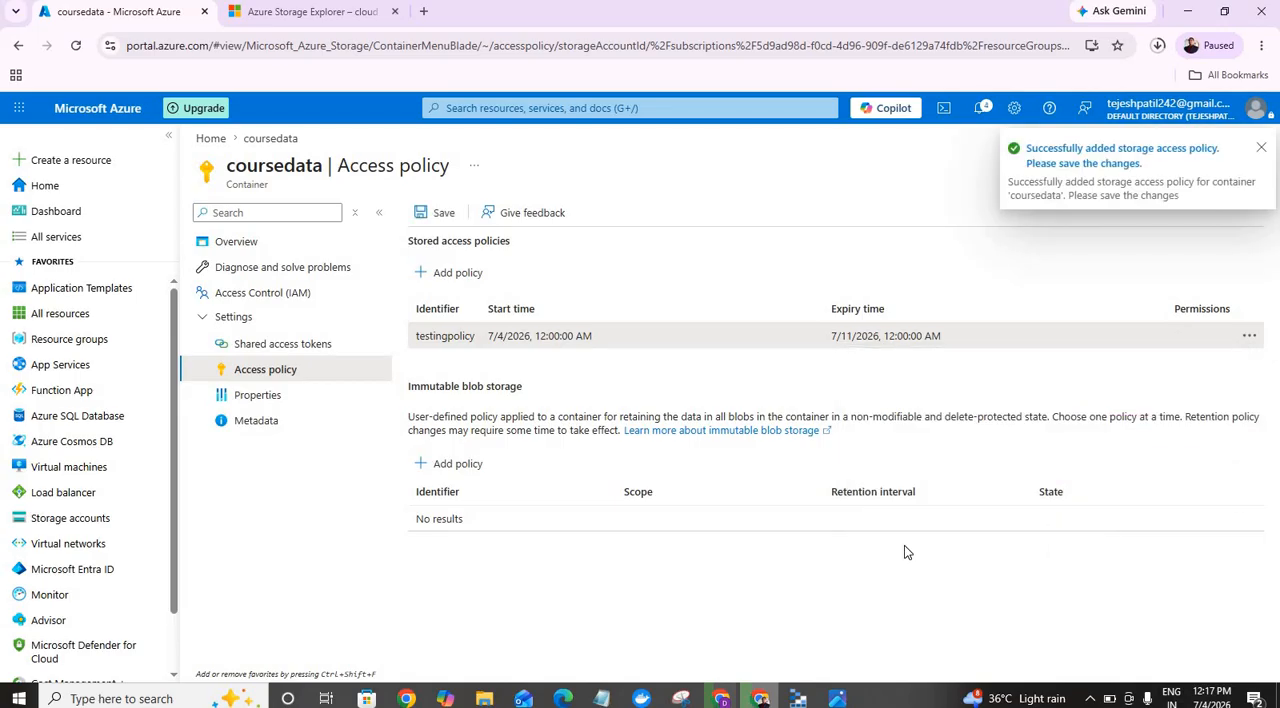
{"action": "left_click", "coordinate": [440, 214]}
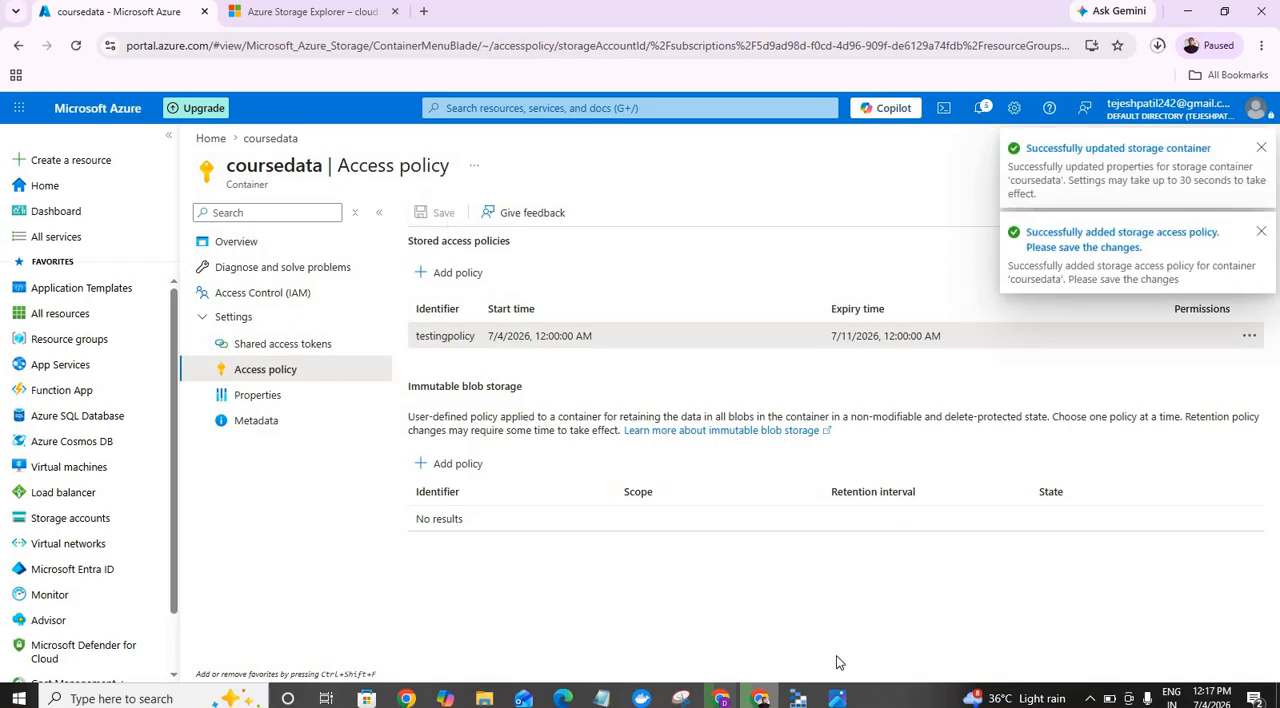
Step: Switch to Azure Storage Explorer, close the open coursedata view, and try to reopen the attached coursedata-1 (SAS) container
{"action": "left_click", "coordinate": [805, 700]}
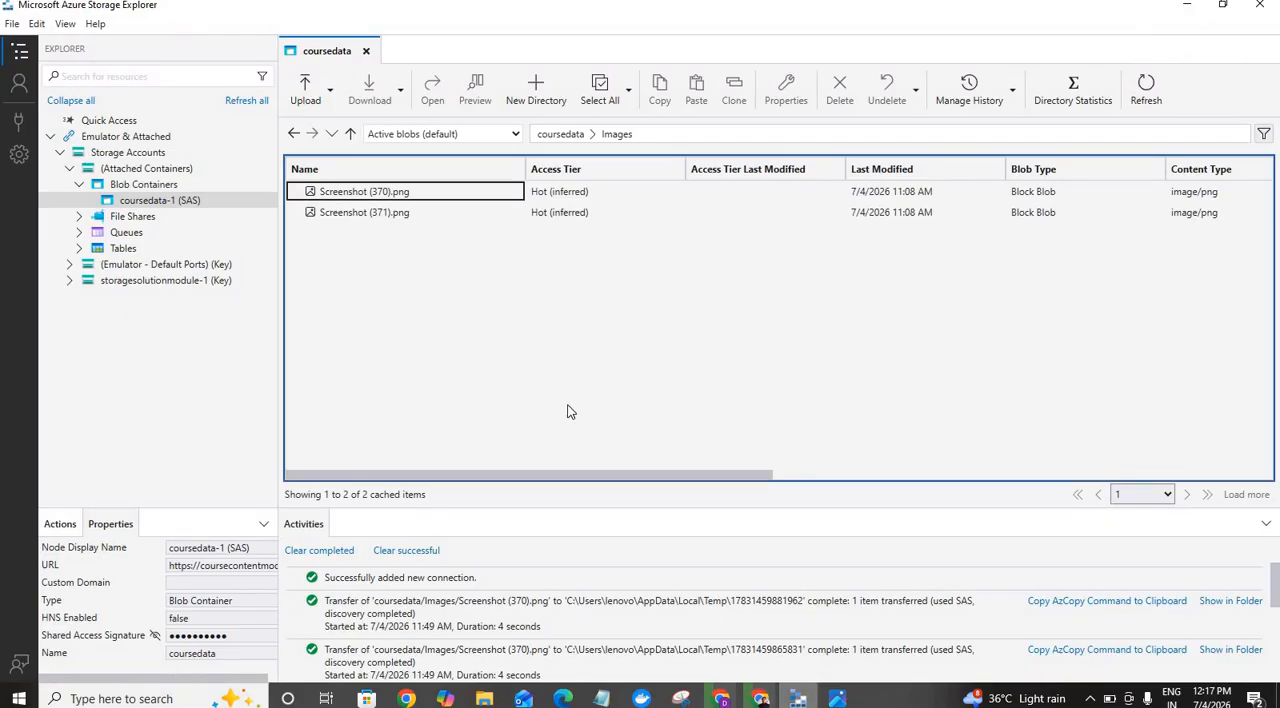
{"action": "left_click", "coordinate": [366, 52]}
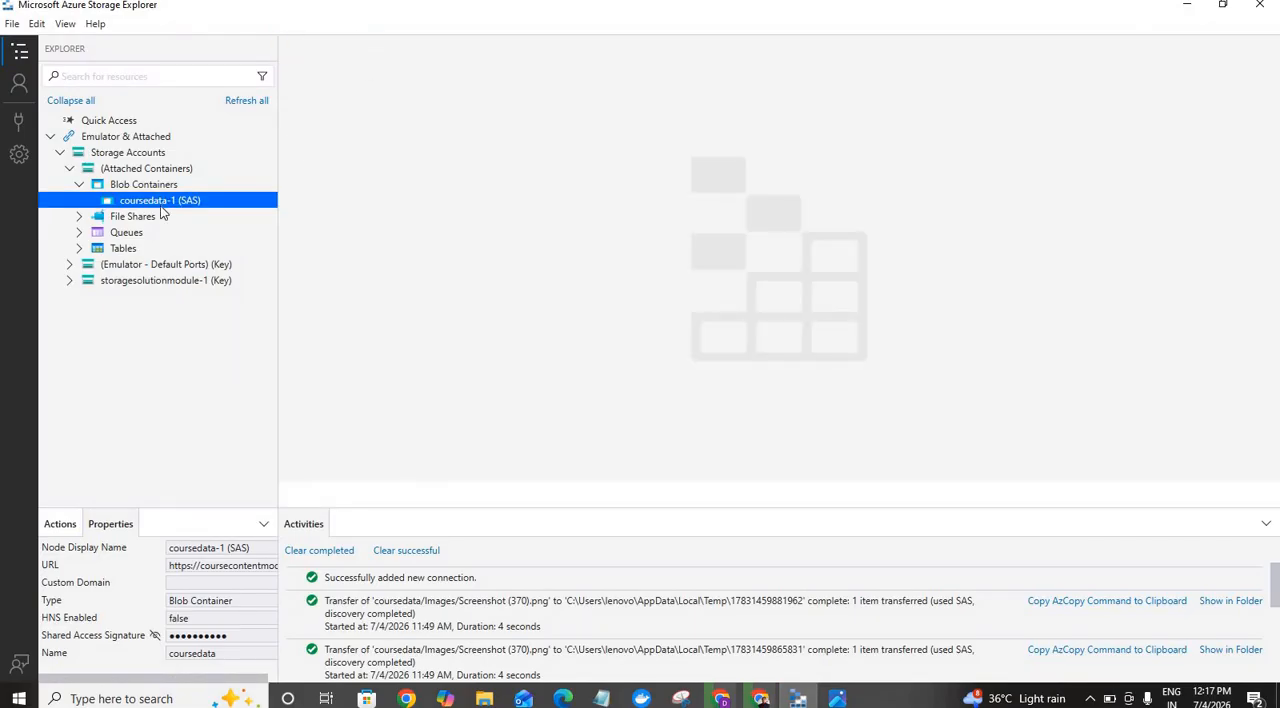
{"action": "left_click", "coordinate": [189, 200]}
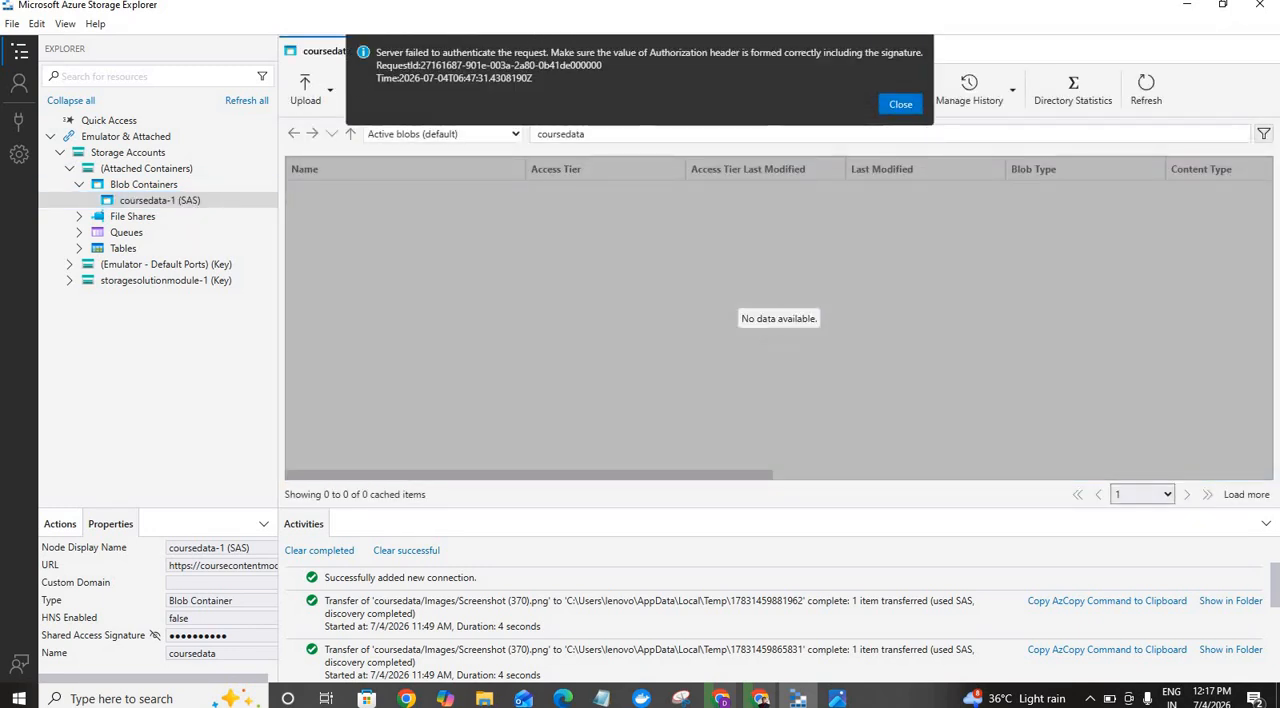
{"action": "left_click", "coordinate": [900, 106]}
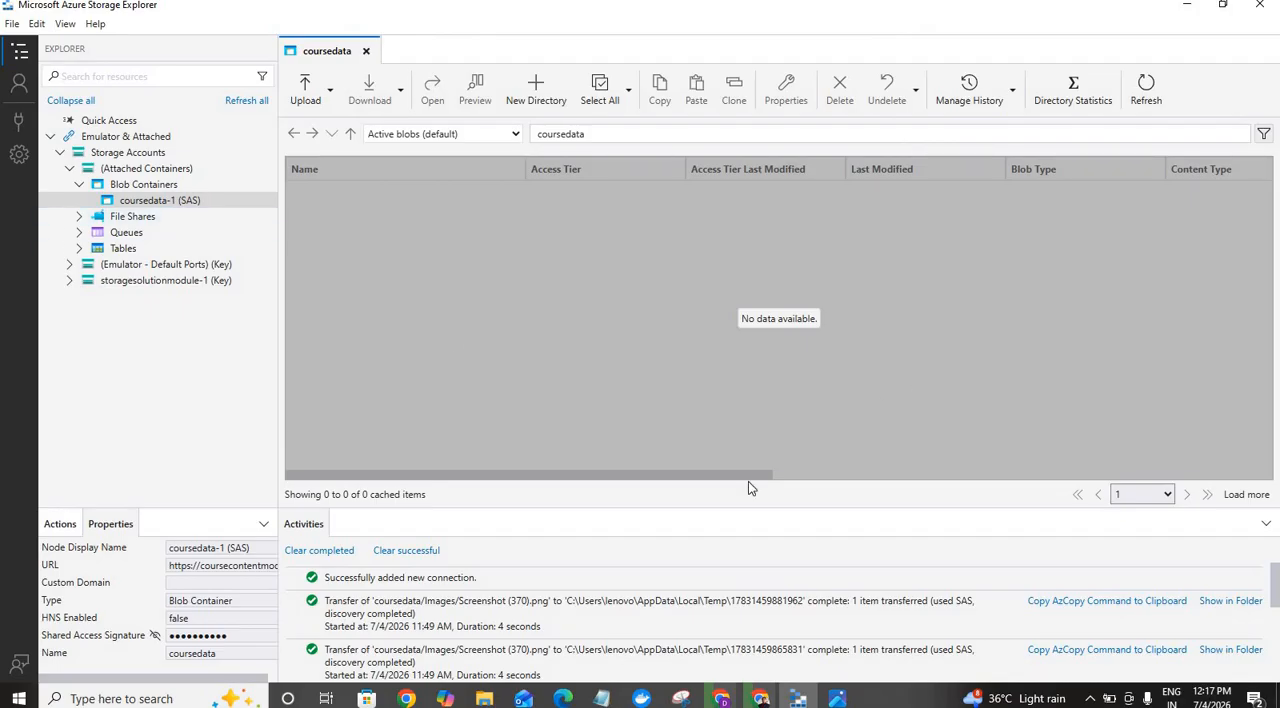
Step: Back in the Azure portal, add a time-based retention immutable storage policy of 2 days to the coursedata container
{"action": "mouse_move", "coordinate": [799, 703]}
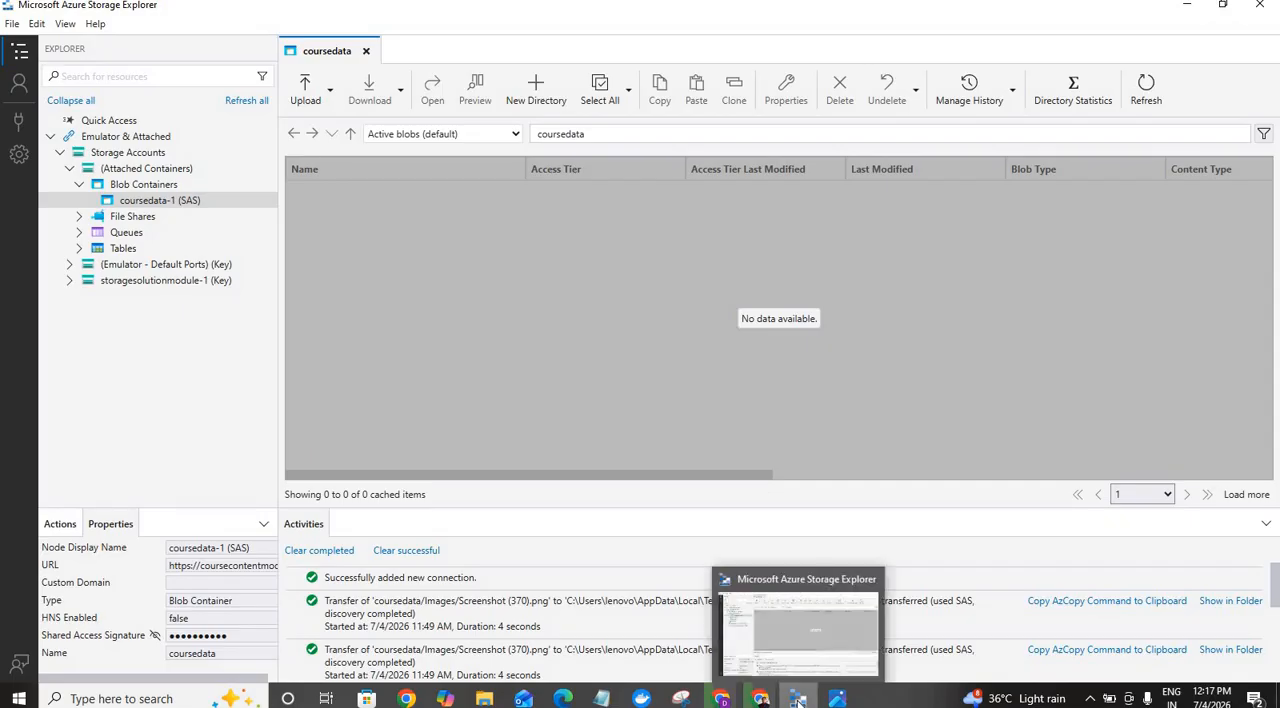
{"action": "mouse_move", "coordinate": [760, 699]}
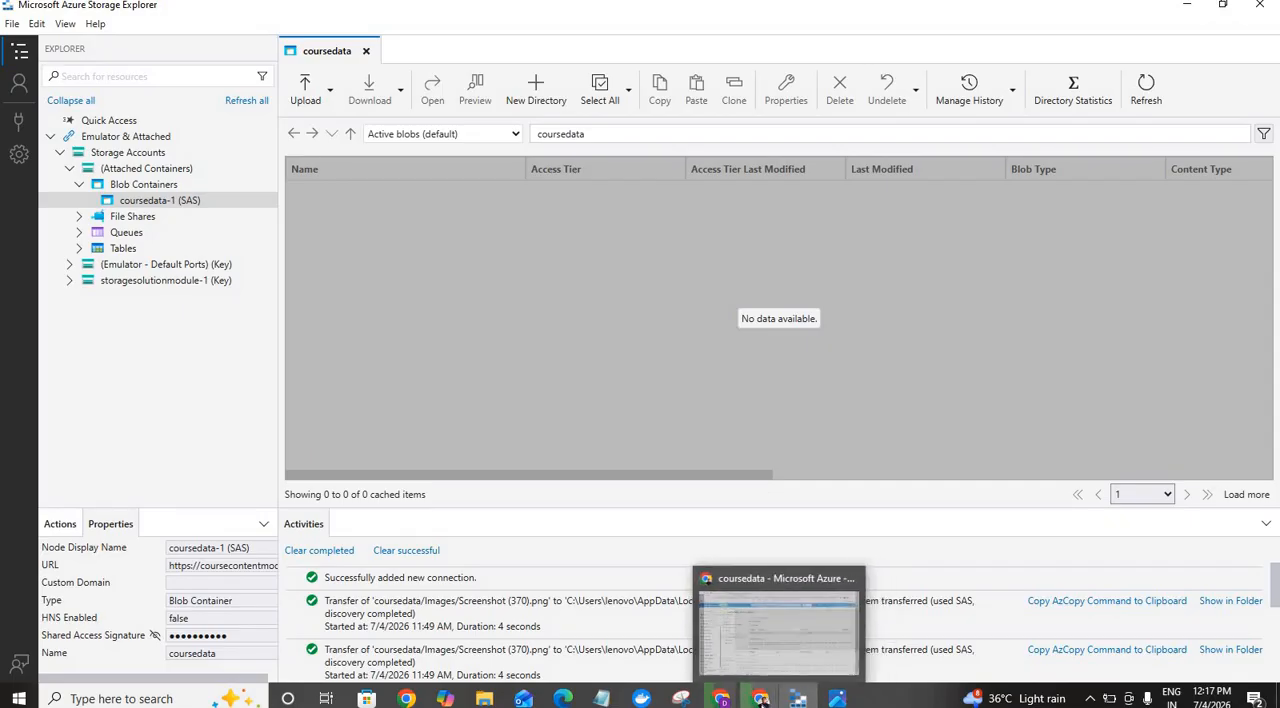
{"action": "left_click", "coordinate": [762, 656]}
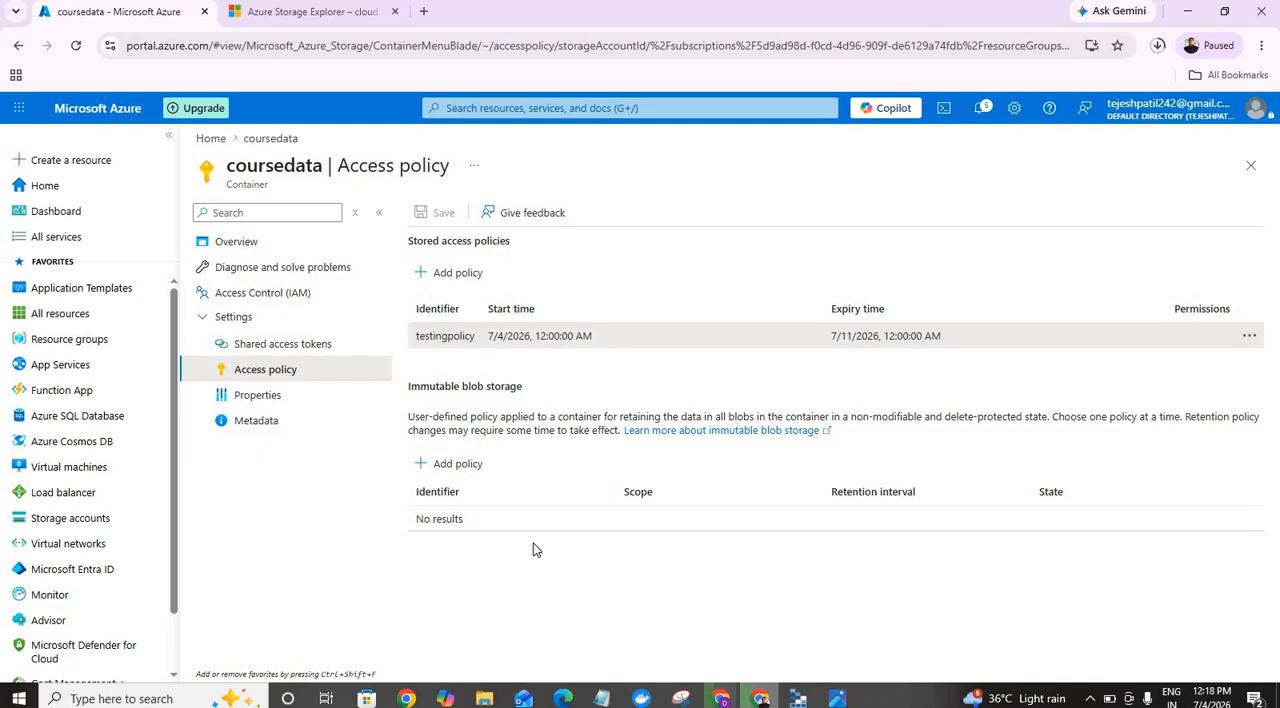
{"action": "left_click", "coordinate": [450, 465]}
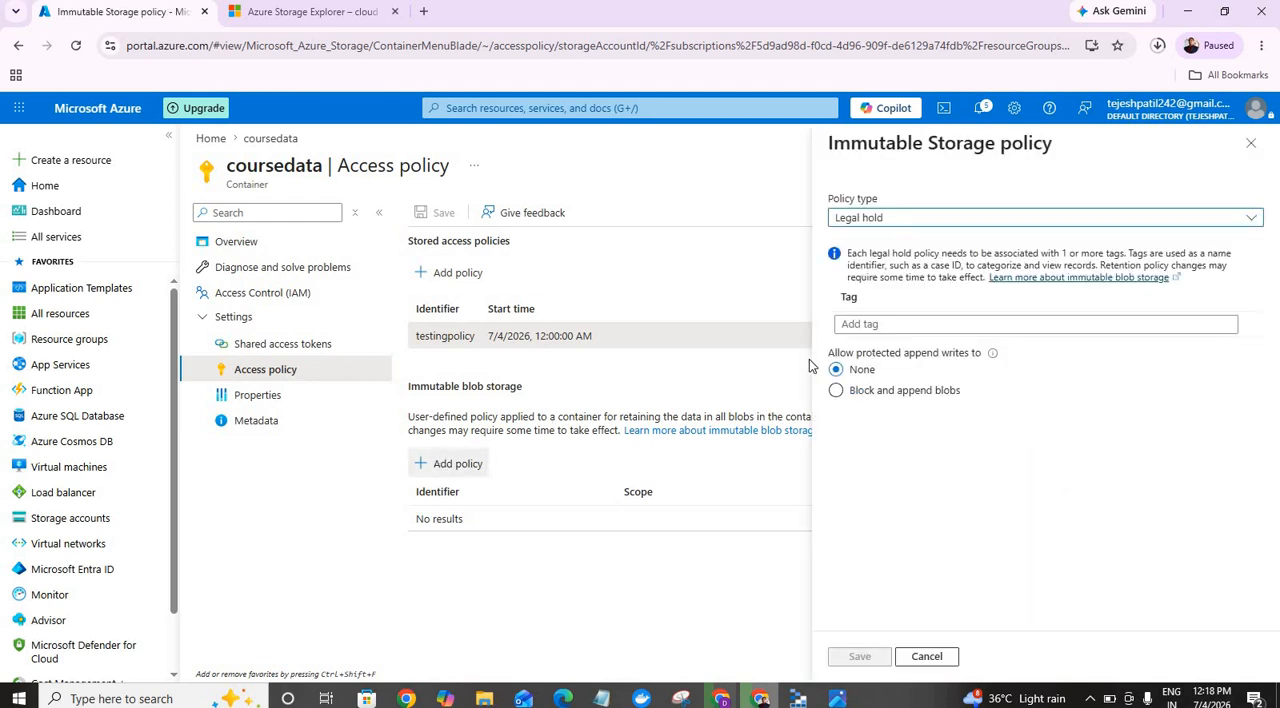
{"action": "left_click", "coordinate": [1050, 221]}
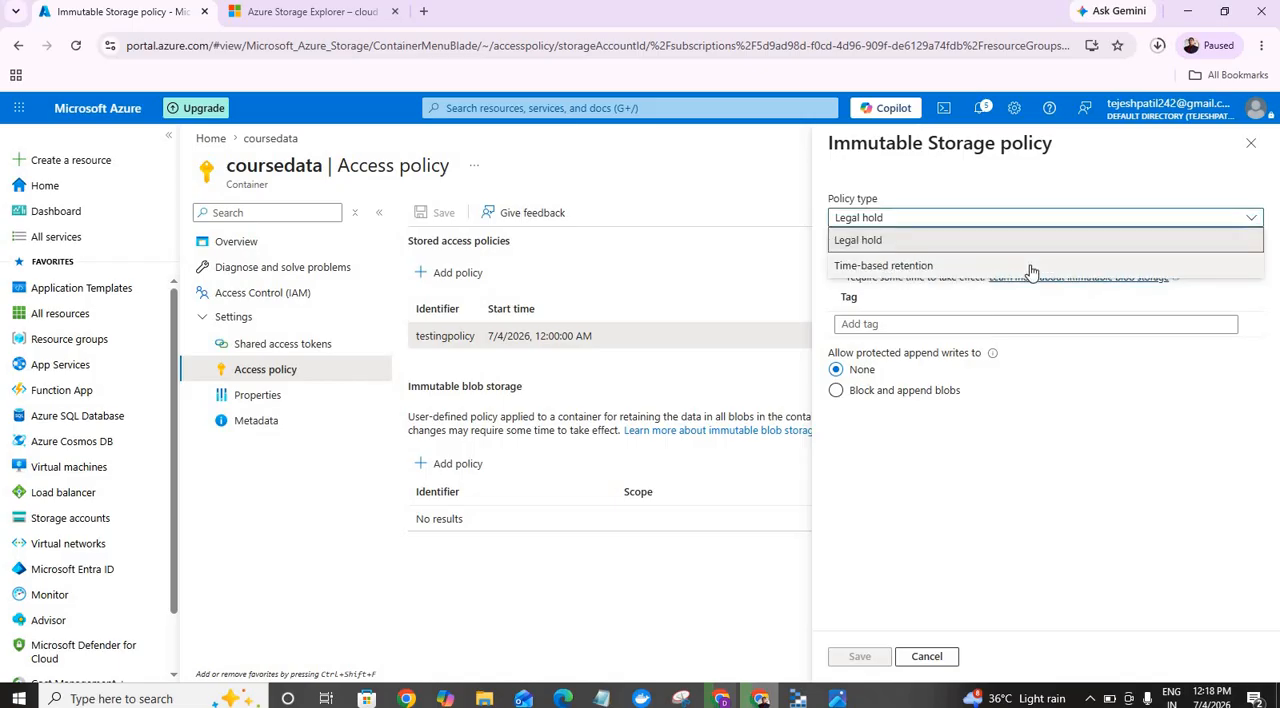
{"action": "left_click", "coordinate": [1031, 265]}
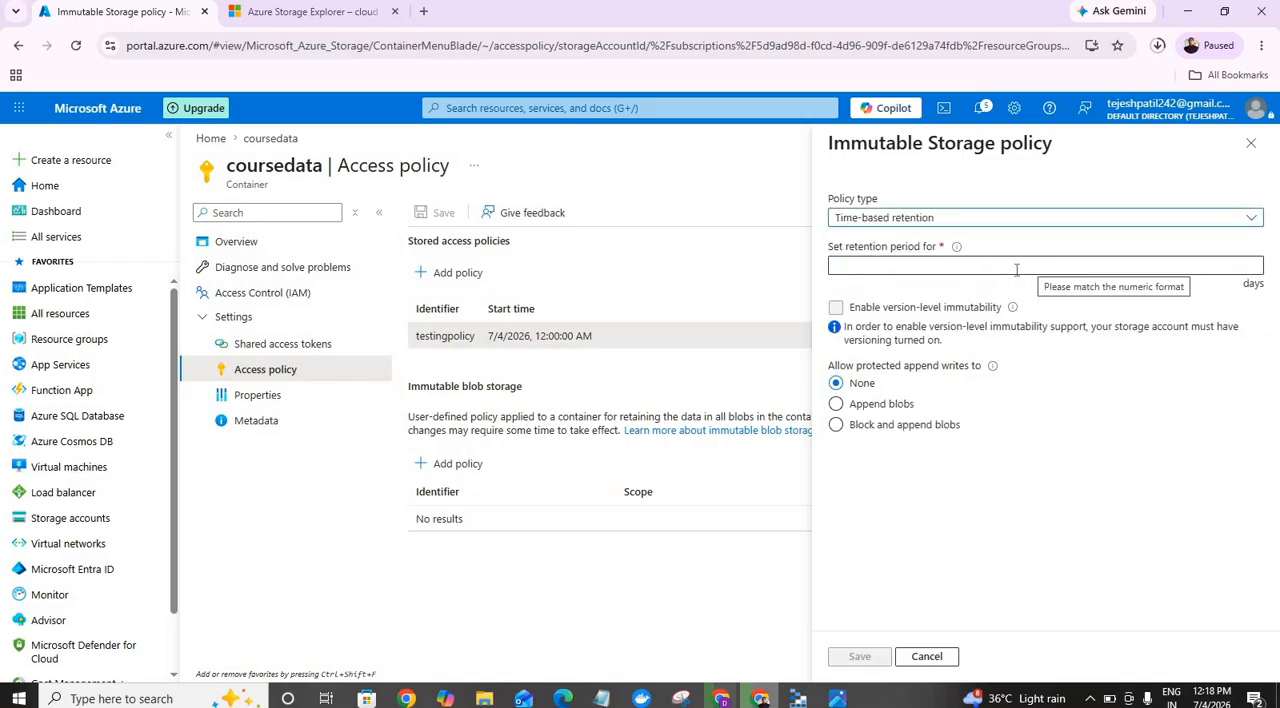
{"action": "left_click", "coordinate": [999, 266]}
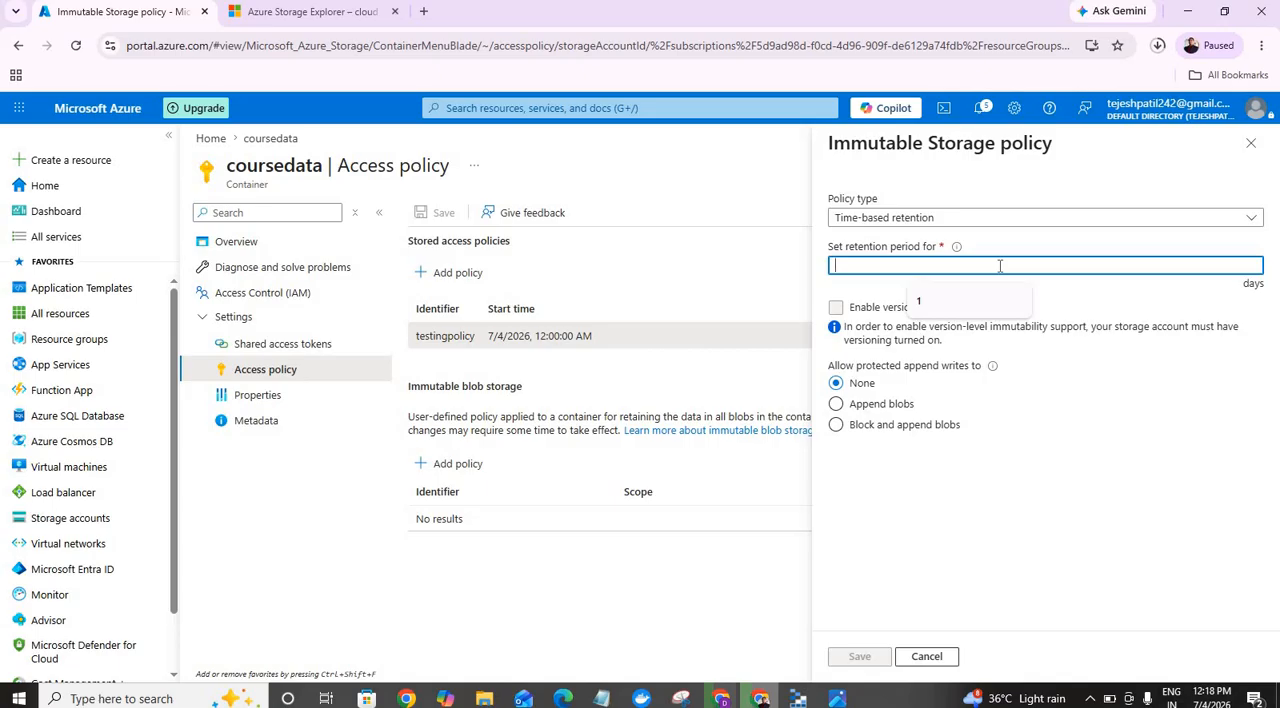
{"action": "type", "text": "2"}
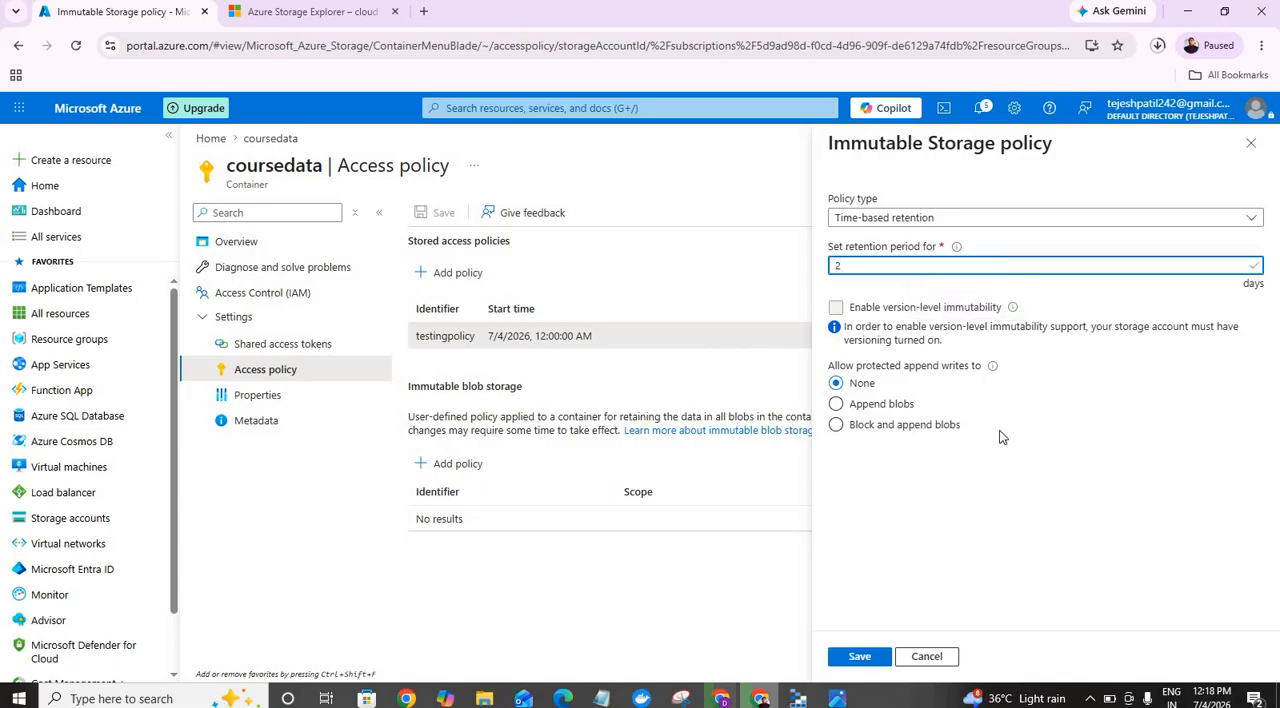
{"action": "left_click", "coordinate": [860, 656]}
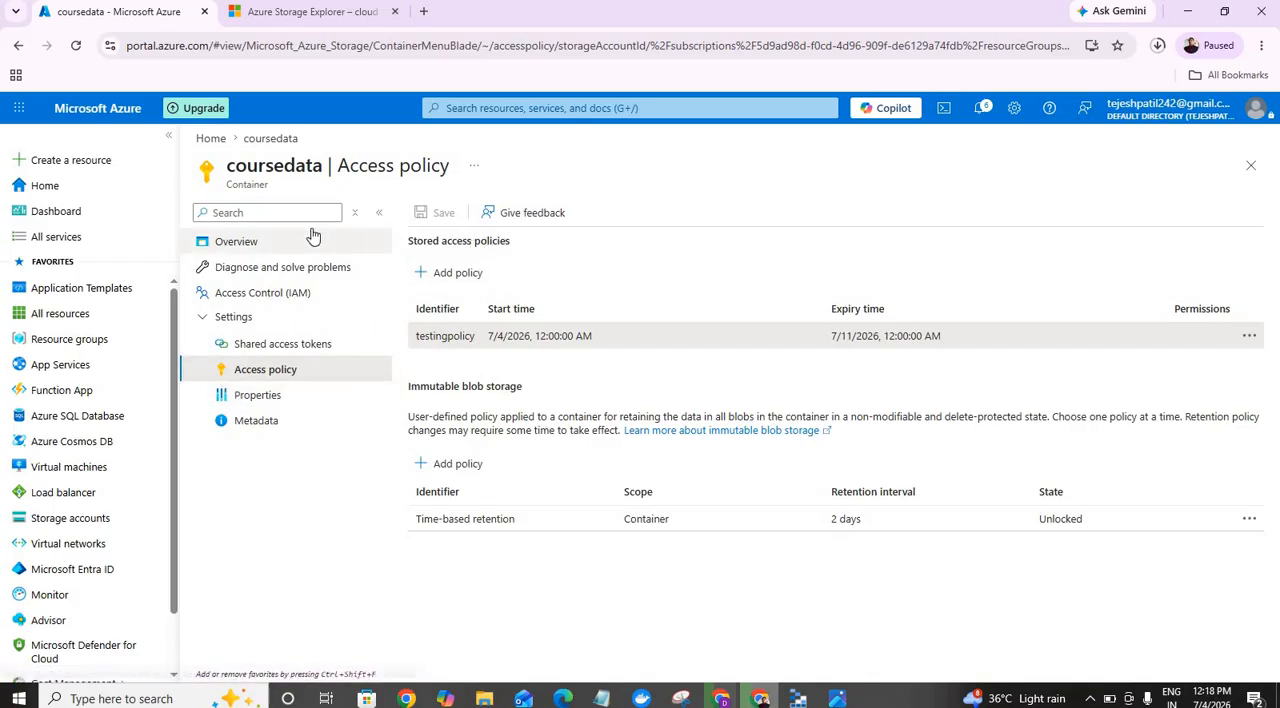
Step: Open testing.txt in the container's docs folder and try to delete the blob together with its snapshots
{"action": "left_click", "coordinate": [248, 244]}
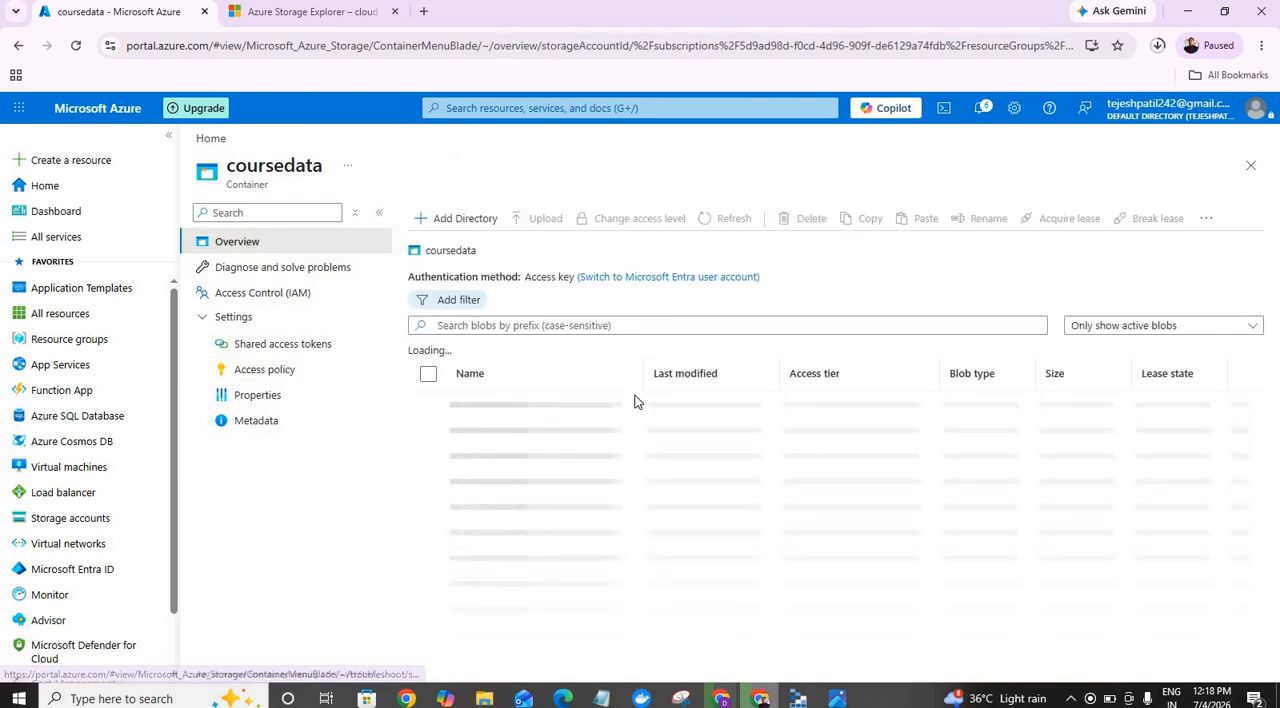
{"action": "left_click", "coordinate": [484, 432]}
{"action": "left_click", "coordinate": [485, 430]}
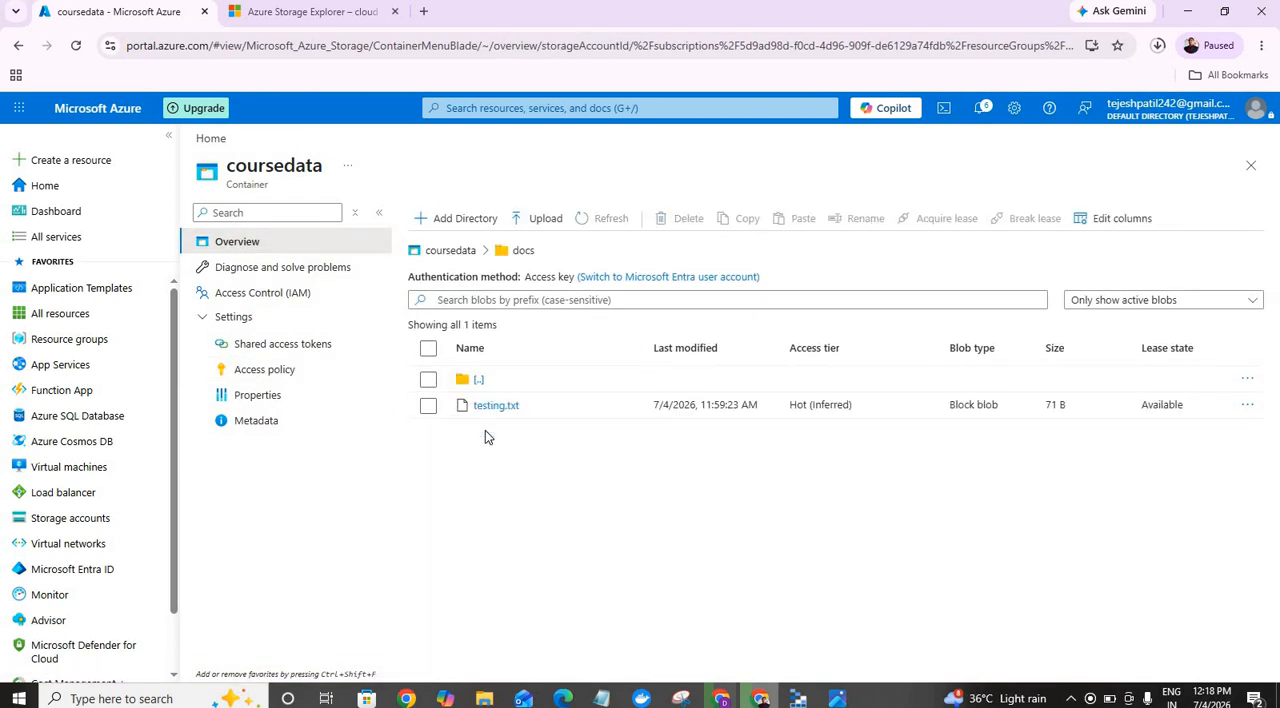
{"action": "left_click", "coordinate": [495, 410]}
{"action": "left_click", "coordinate": [495, 406]}
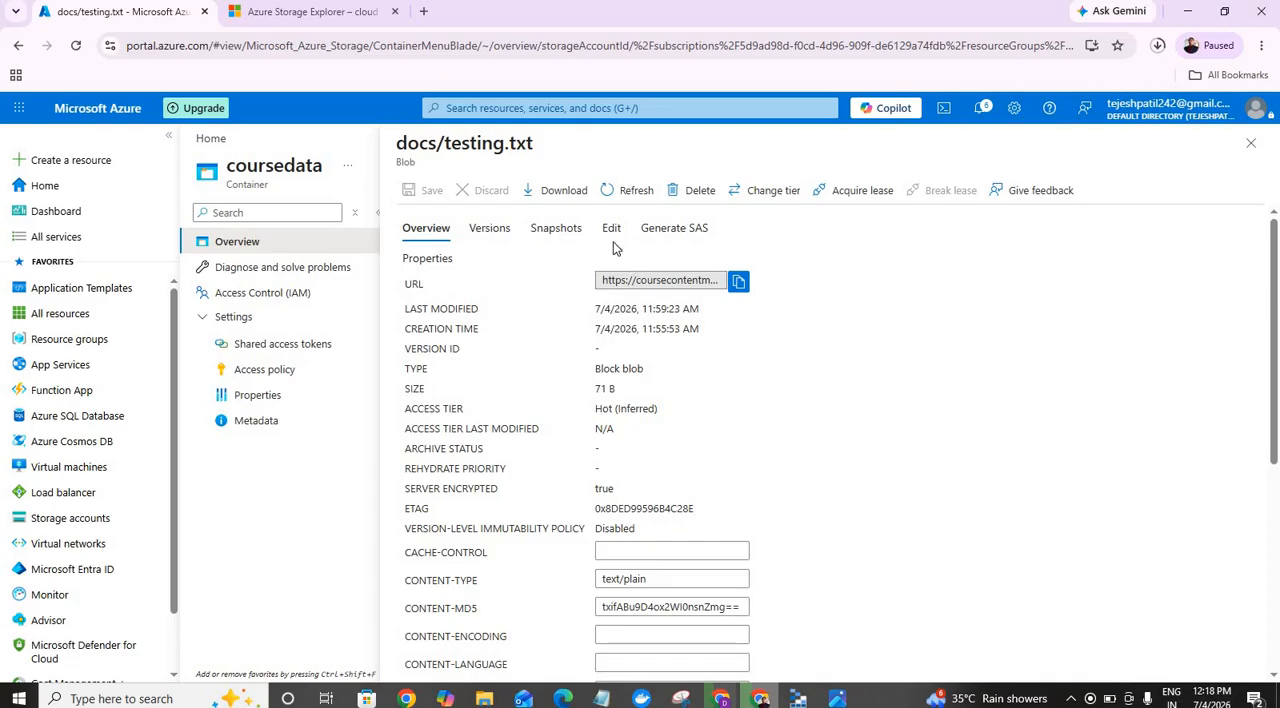
{"action": "left_click", "coordinate": [693, 193]}
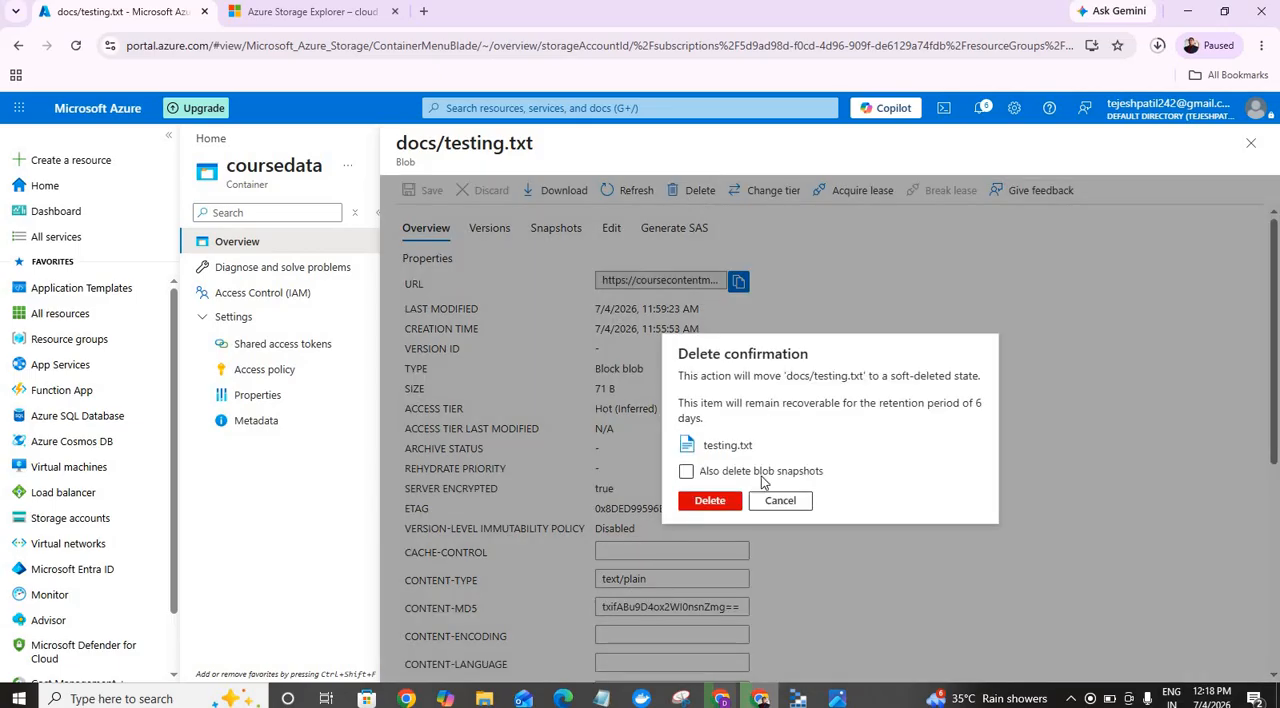
{"action": "left_click", "coordinate": [686, 471]}
{"action": "left_click", "coordinate": [709, 501]}
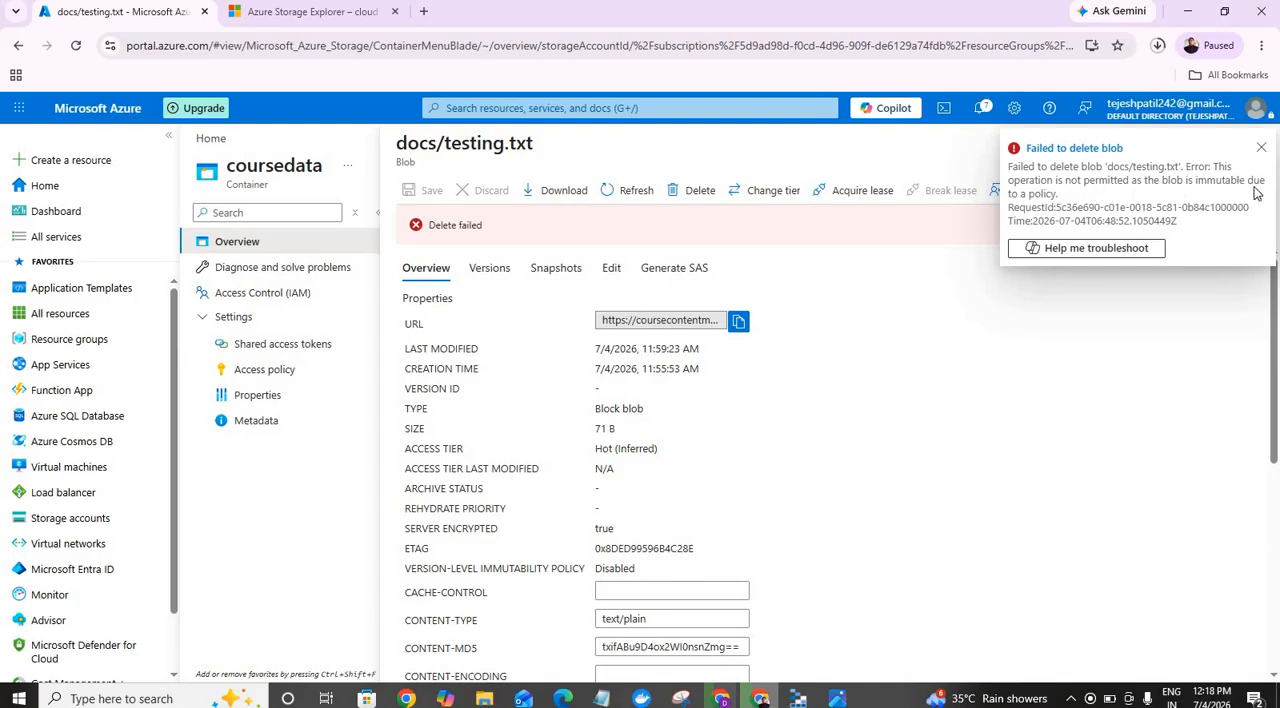
{"action": "left_click", "coordinate": [1259, 150]}
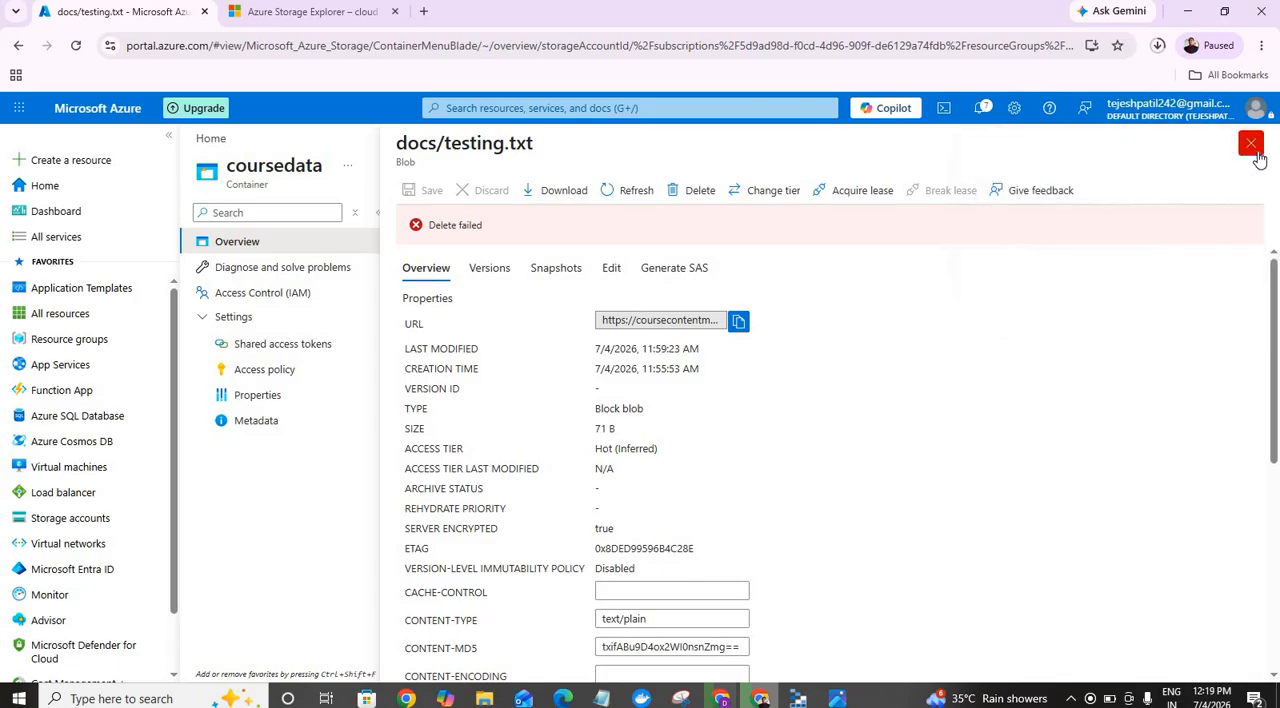
Step: Try to append "sadfadsasd" to the second line of testing.txt and save the edited blob
{"action": "left_click", "coordinate": [611, 268]}
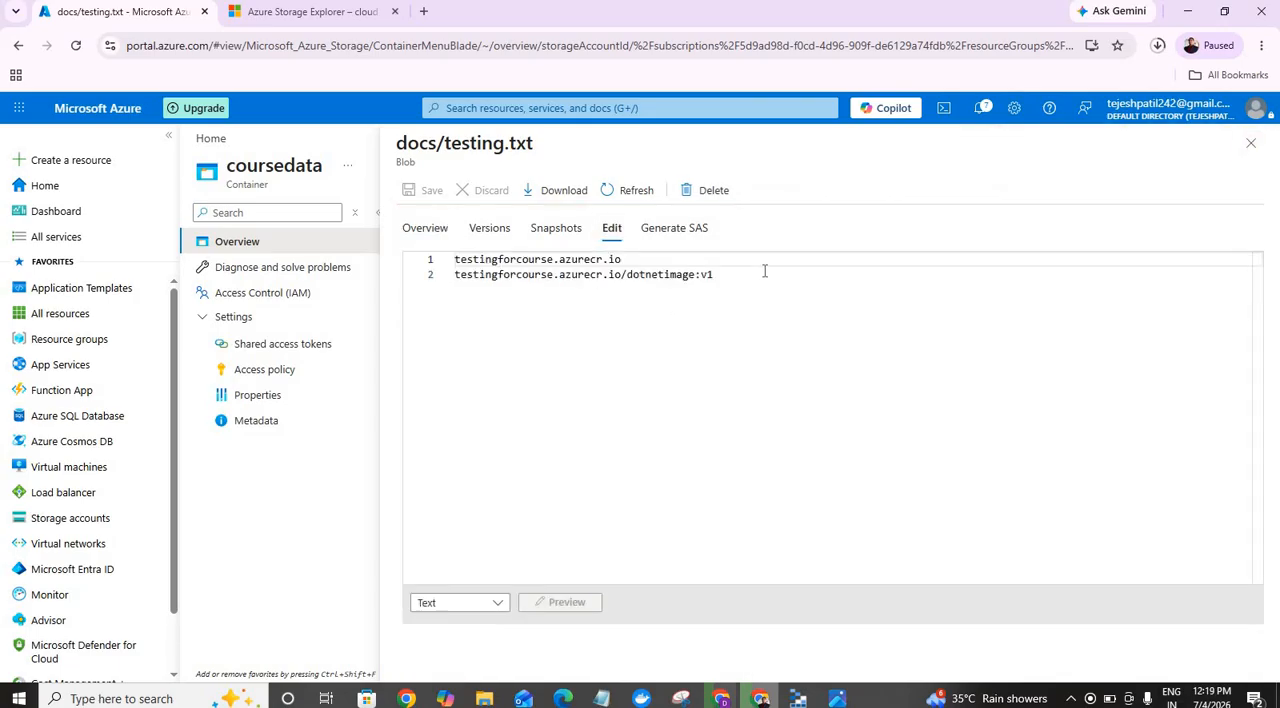
{"action": "left_click", "coordinate": [764, 271]}
{"action": "type", "text": "sadfadsasd"}
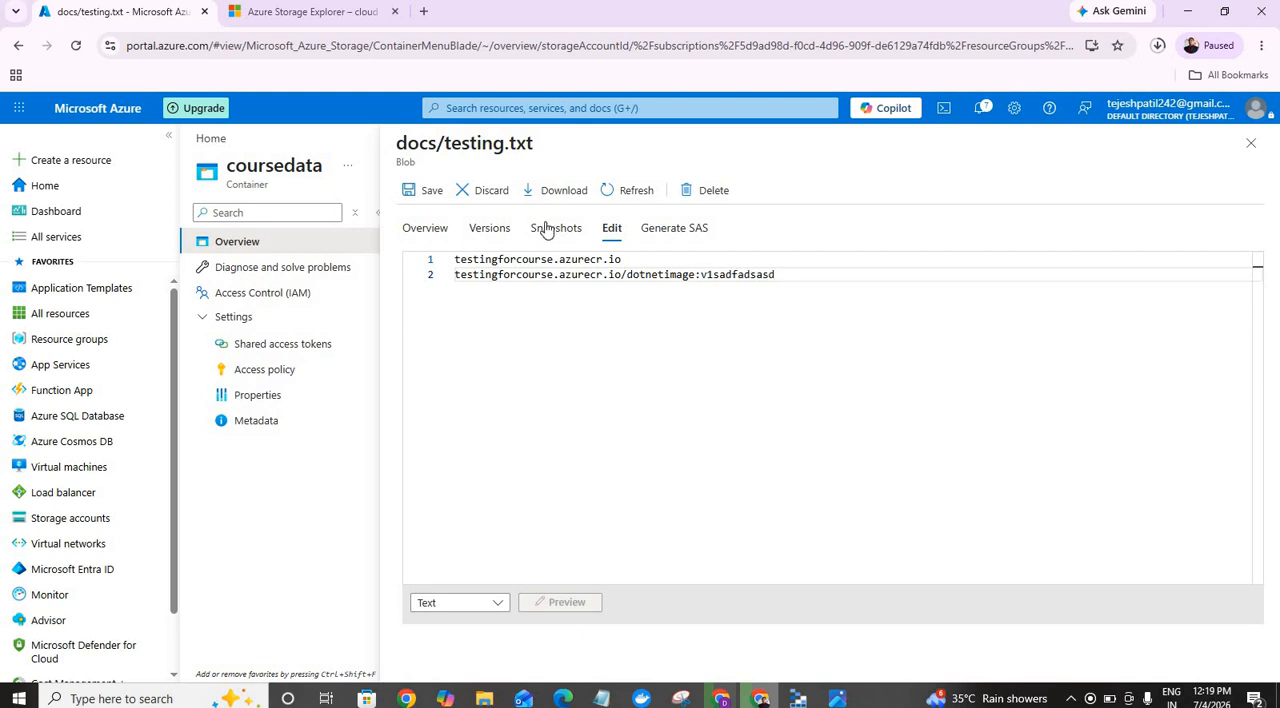
{"action": "left_click", "coordinate": [418, 190]}
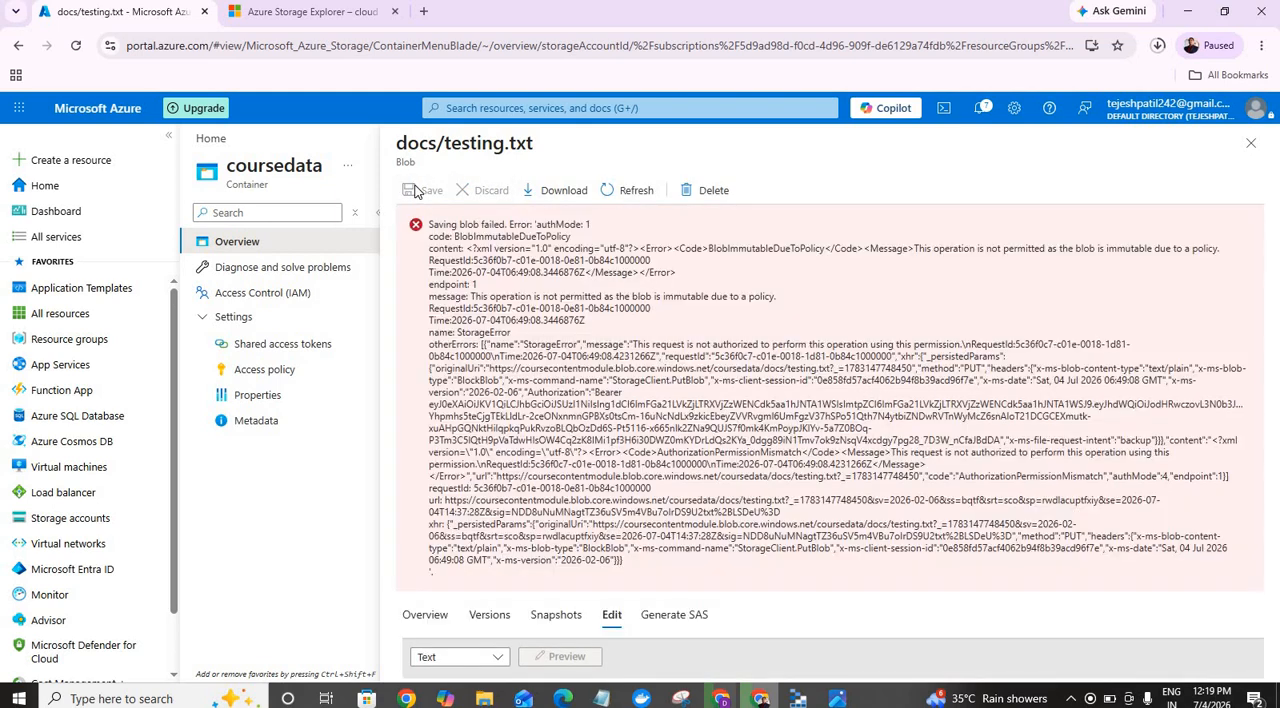